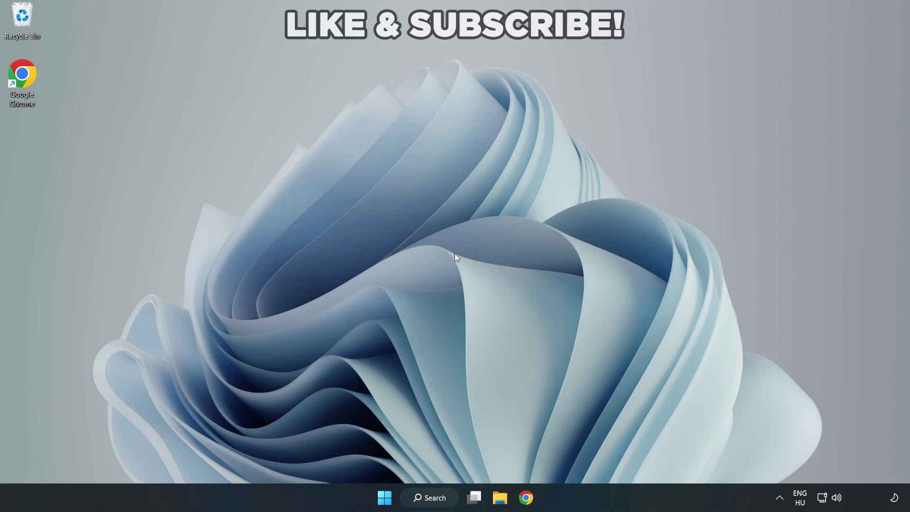
Search Windows for 'device manager' and open the Device Manager best match.
click(434, 496)
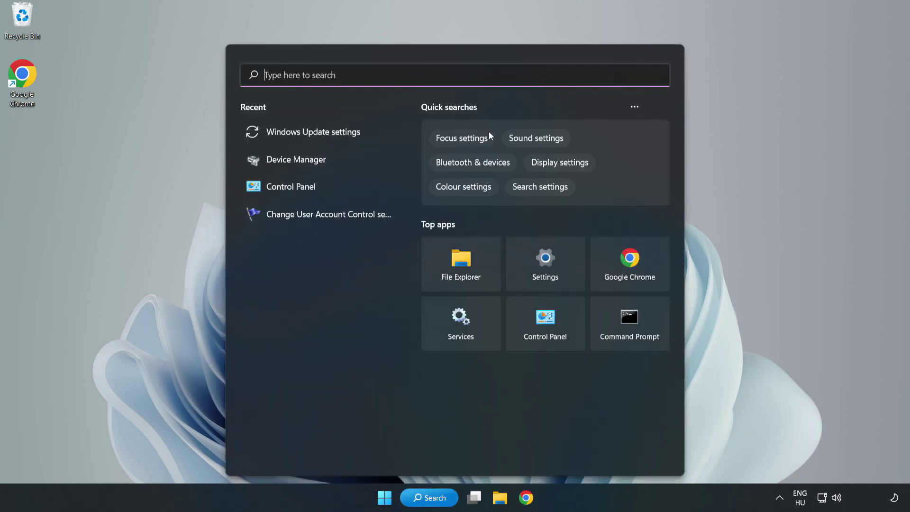
text(device m)
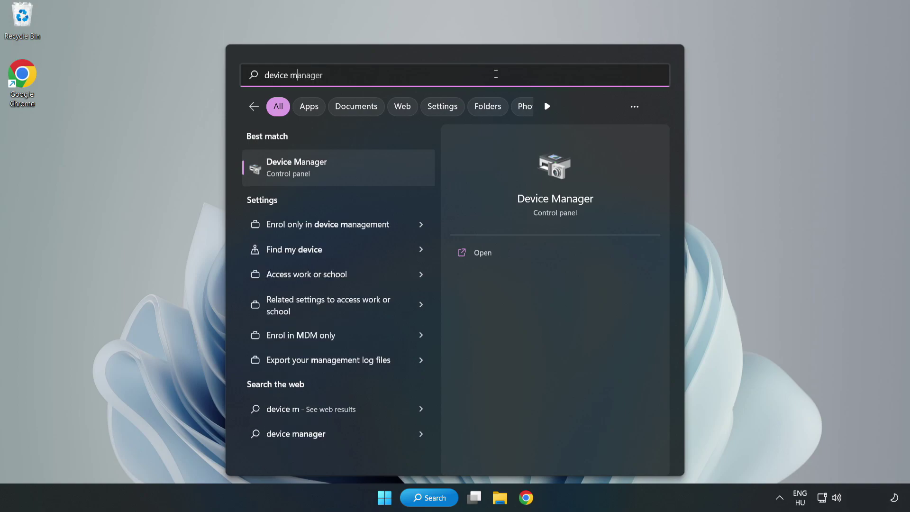
text(anager)
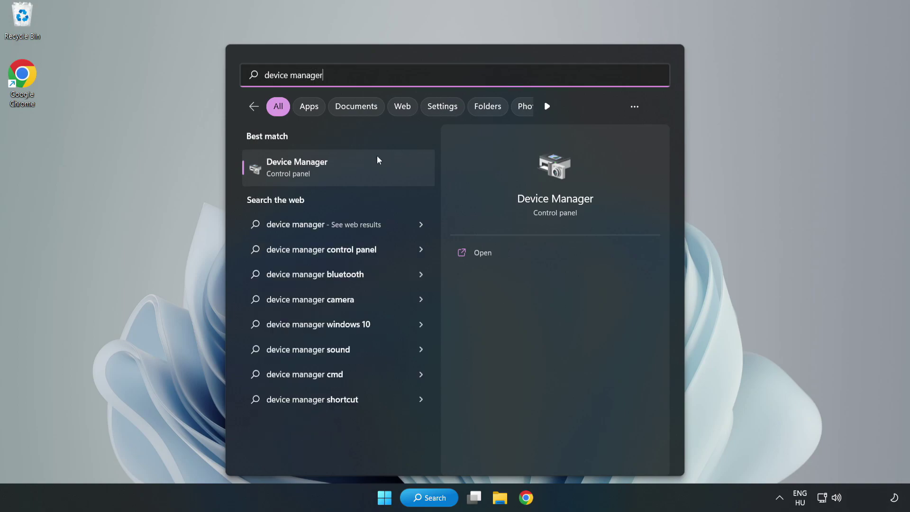
click(340, 176)
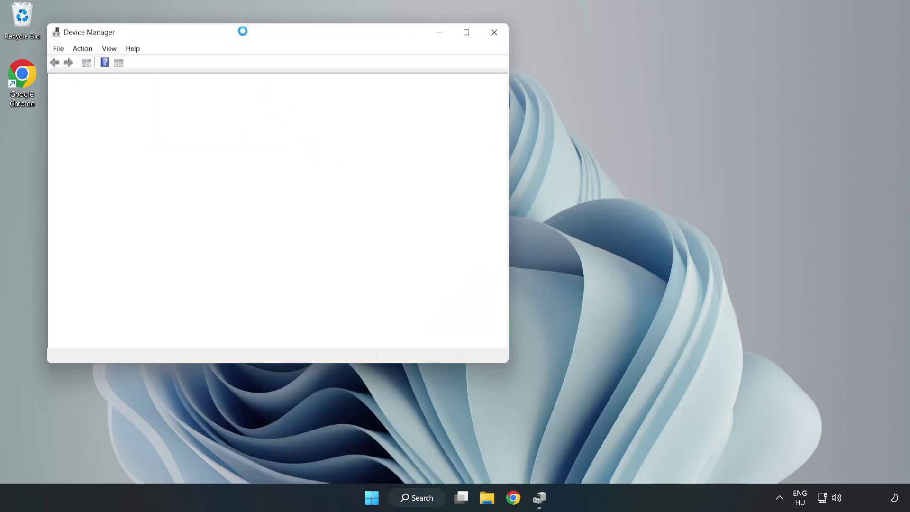
Run an automatic driver search for the VMware SVGA 3D adapter; it reports the best driver is already installed.
drag(244, 35, 405, 81)
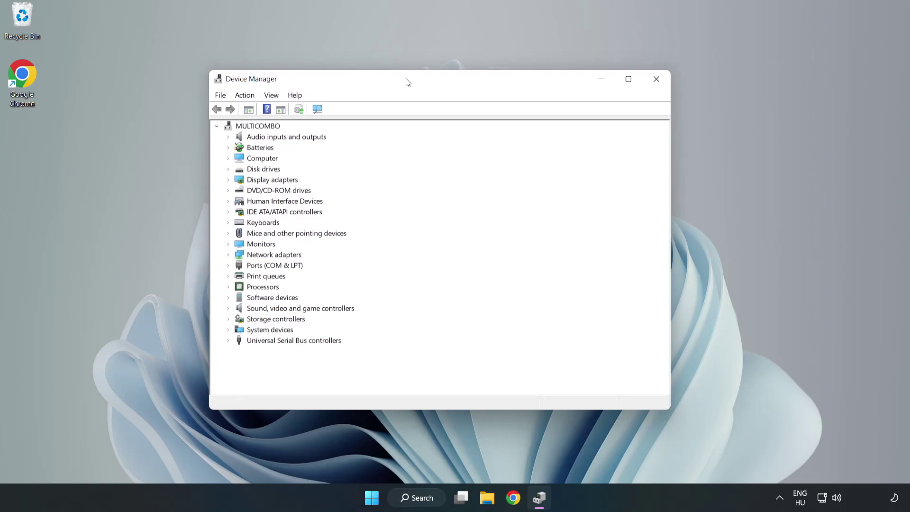
click(243, 182)
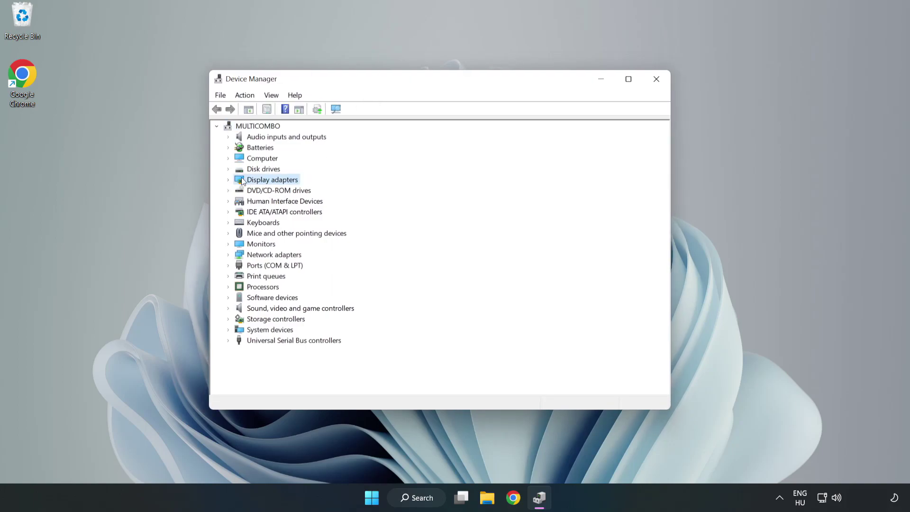
click(229, 180)
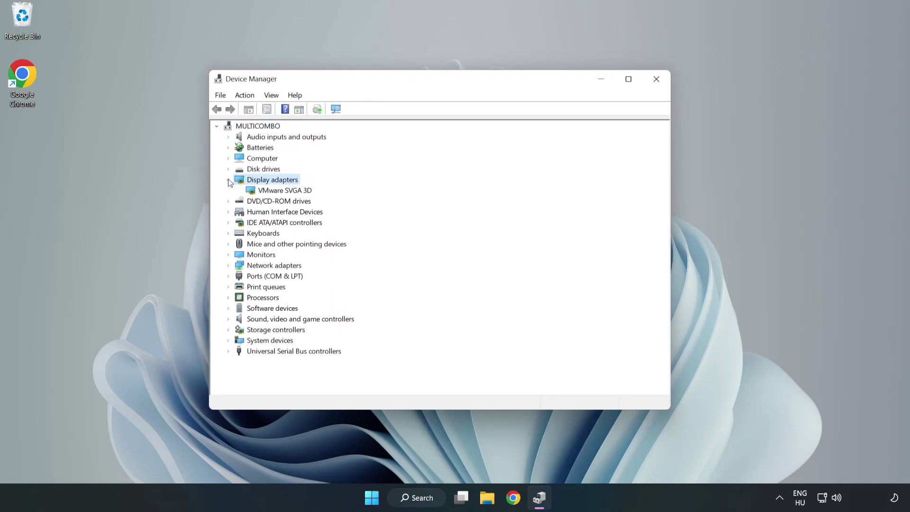
click(253, 191)
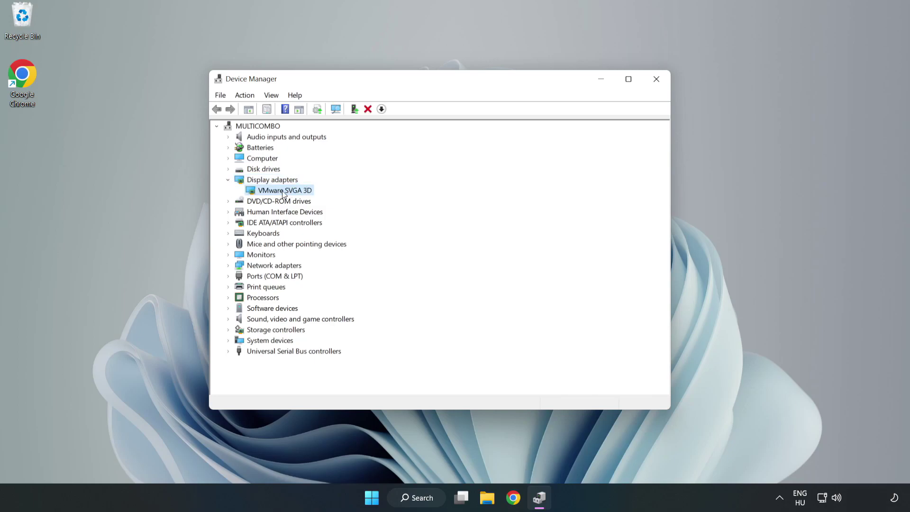
right_click(283, 194)
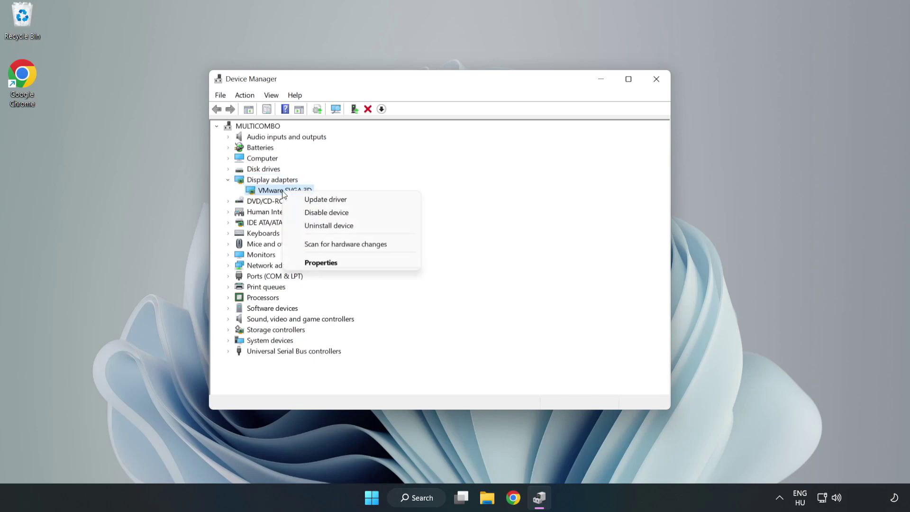
click(353, 199)
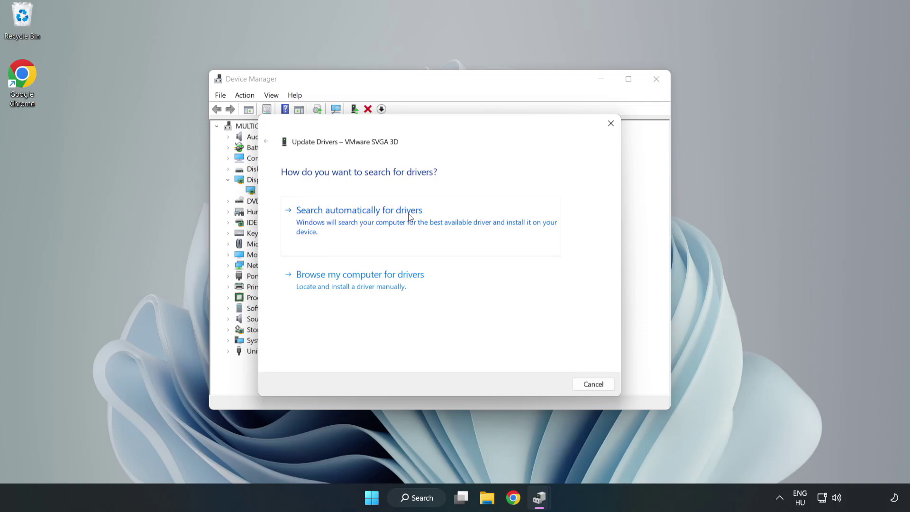
click(362, 221)
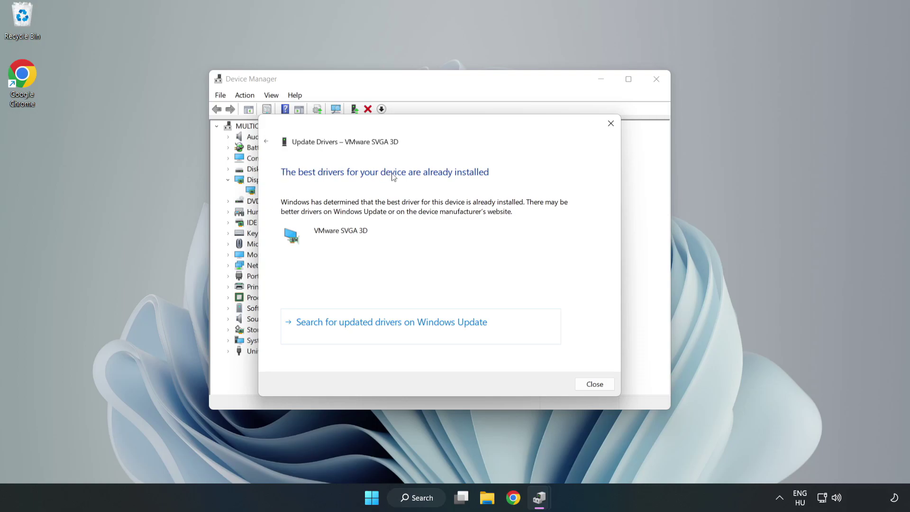
click(595, 385)
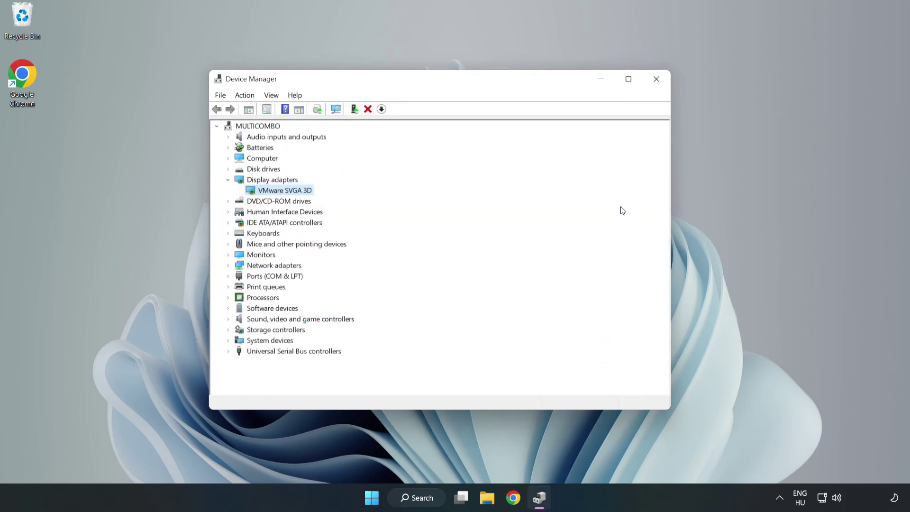
Close Device Manager, open Windows Update by searching 'updates', maximize Settings and check for updates.
click(657, 84)
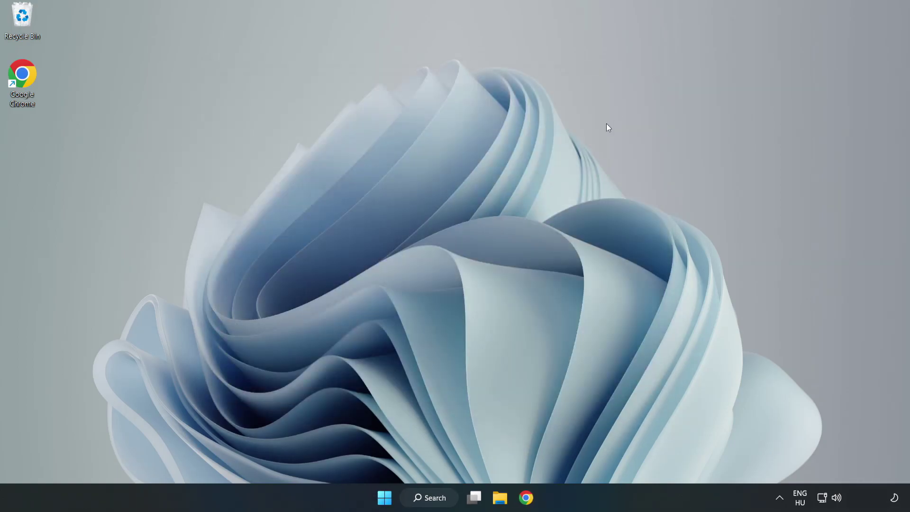
click(424, 497)
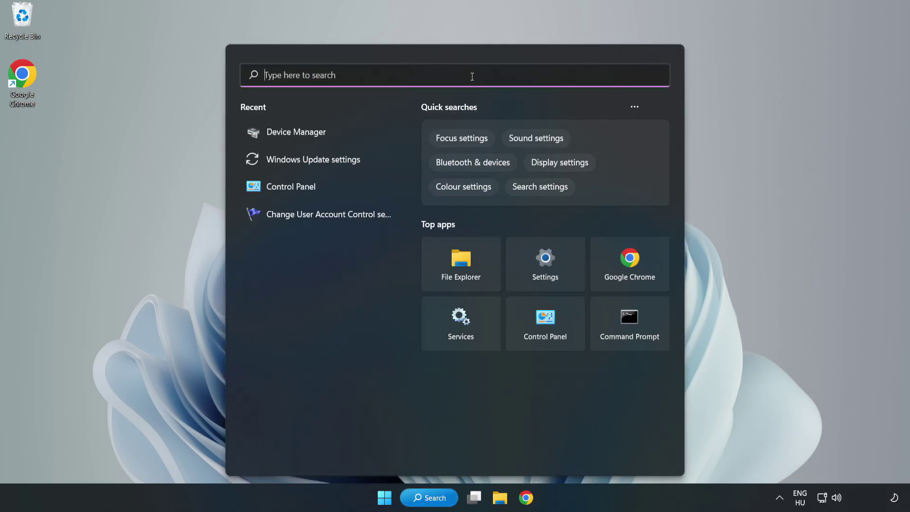
text(updates)
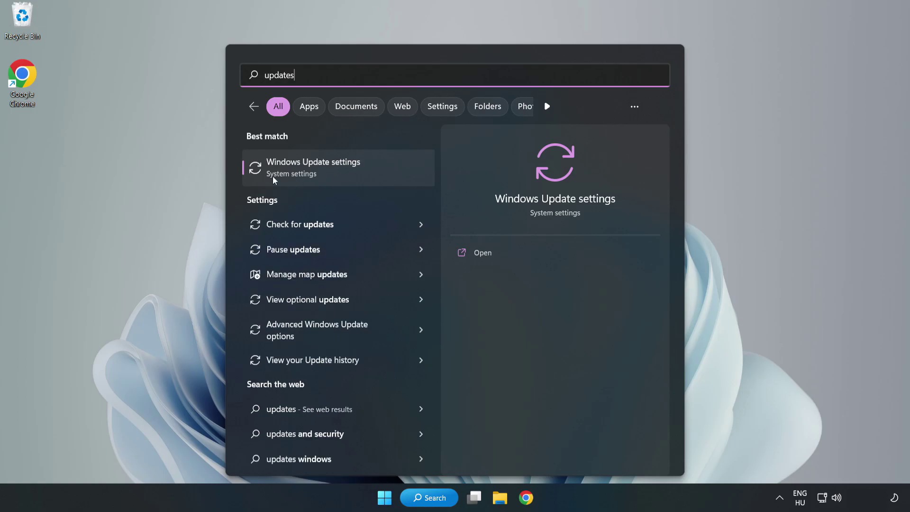
click(325, 172)
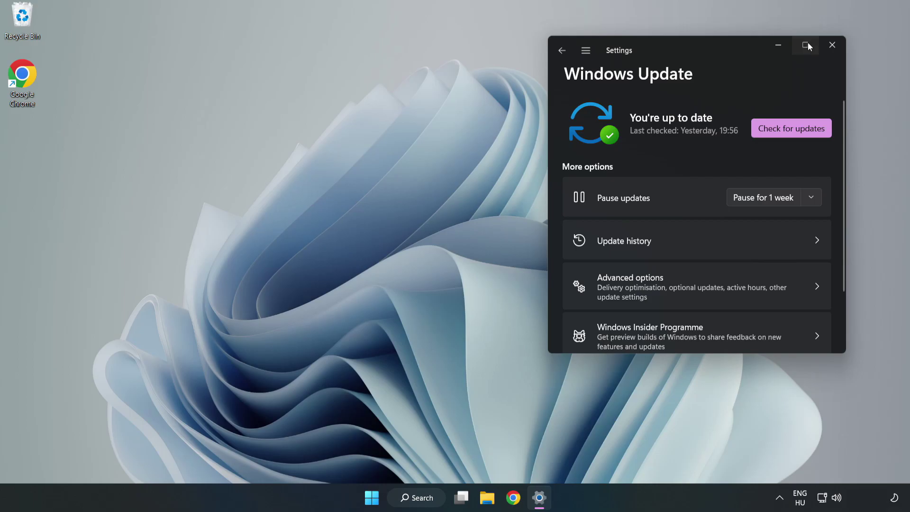
click(807, 43)
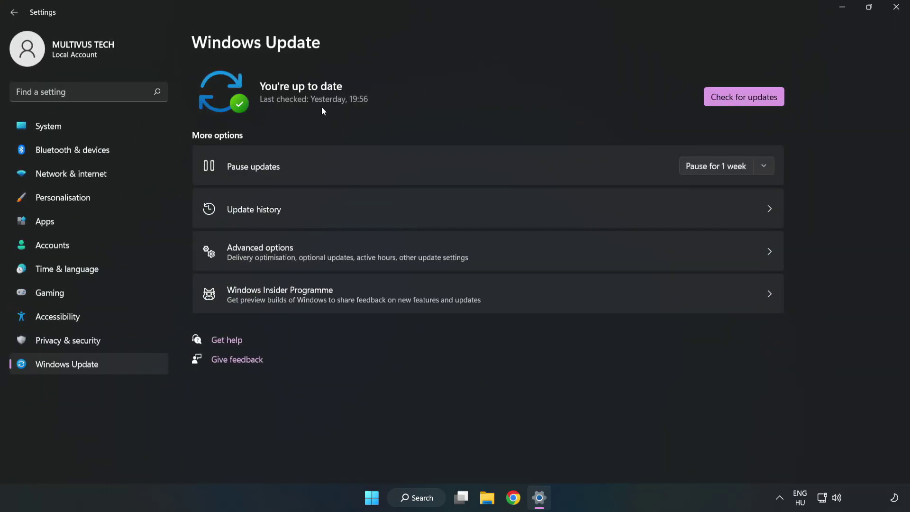
click(747, 98)
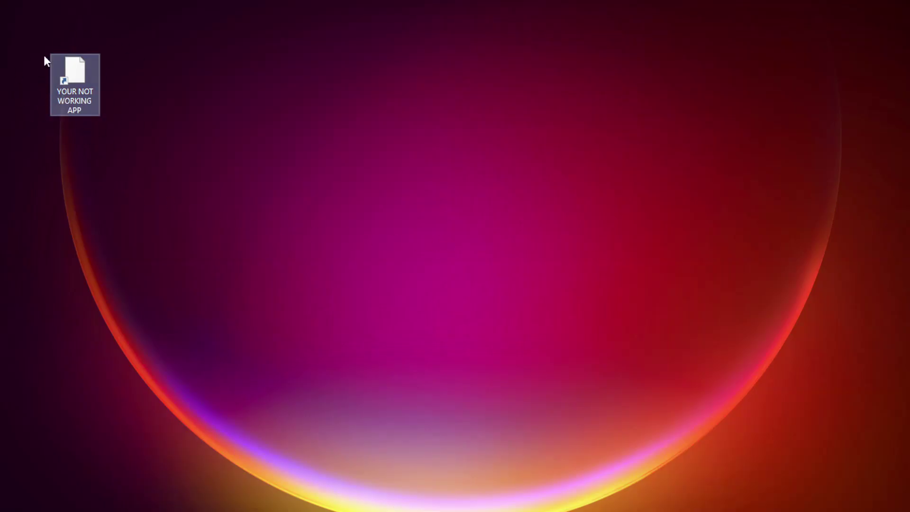
Give the YOUR NOT WORKING APP shortcut Windows 8 compatibility, run as administrator, and fullscreen optimizations off.
right_click(74, 68)
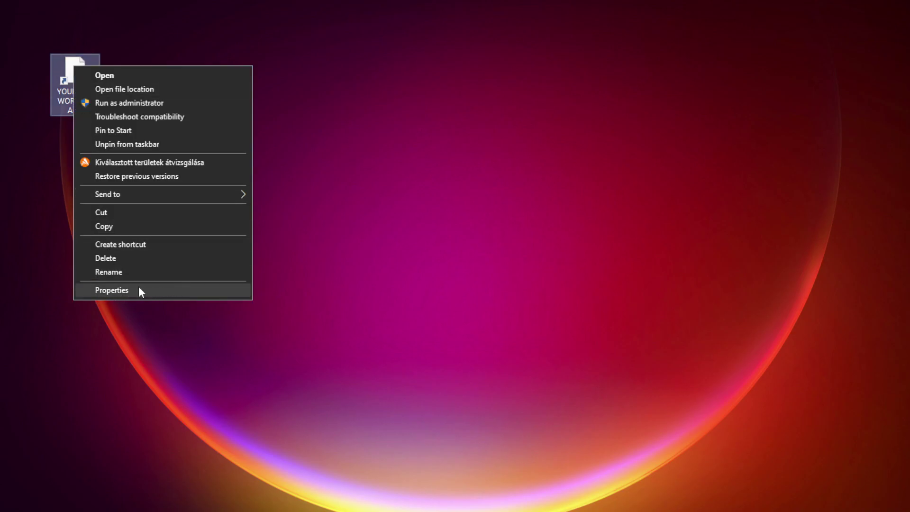
click(183, 291)
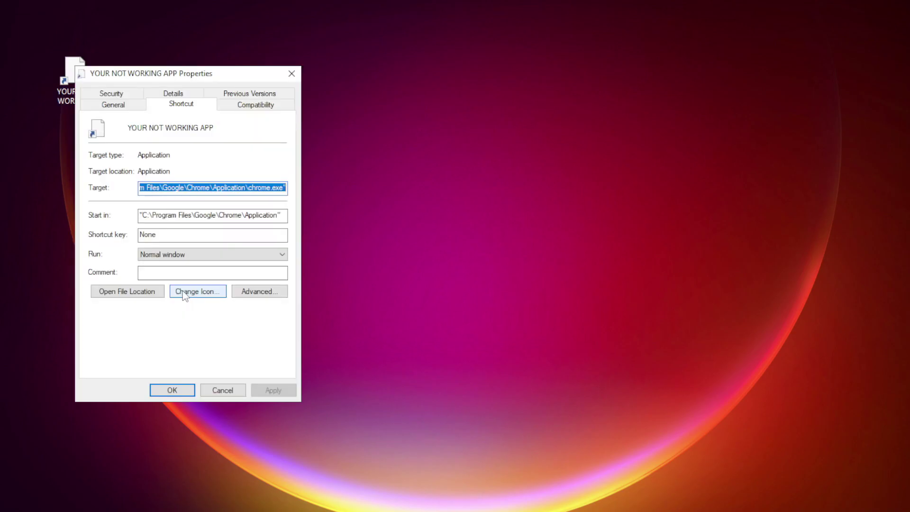
drag(200, 75, 459, 100)
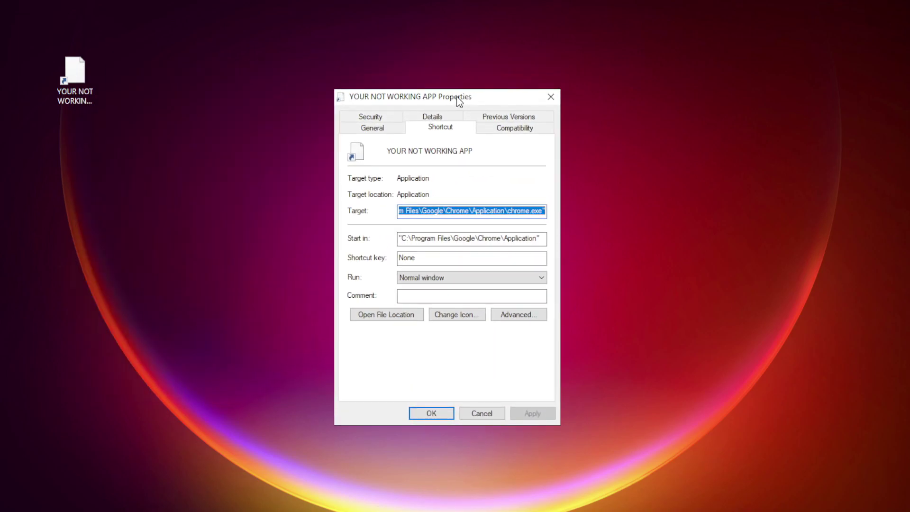
click(535, 136)
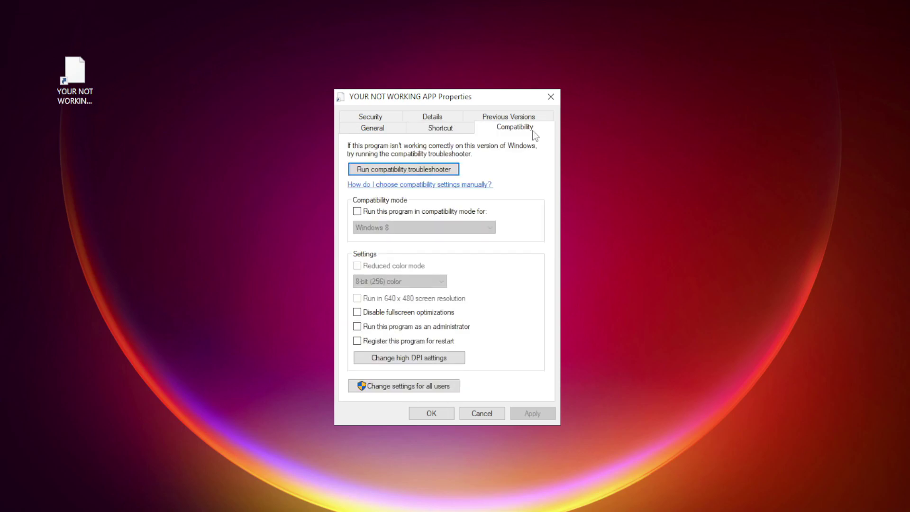
click(370, 212)
click(402, 227)
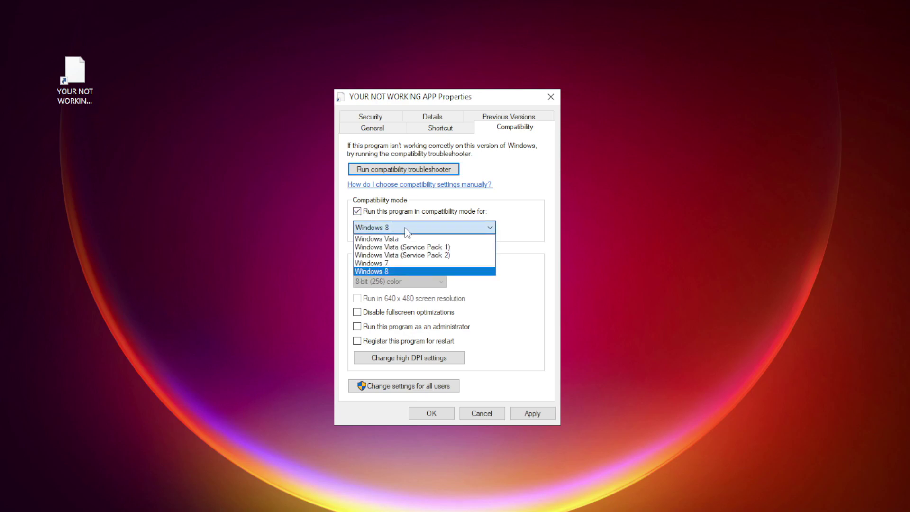
click(397, 269)
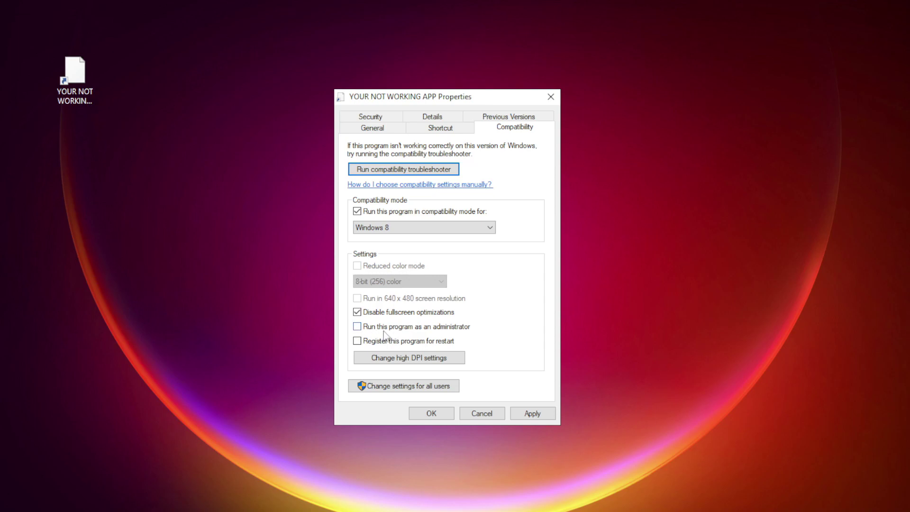
click(540, 419)
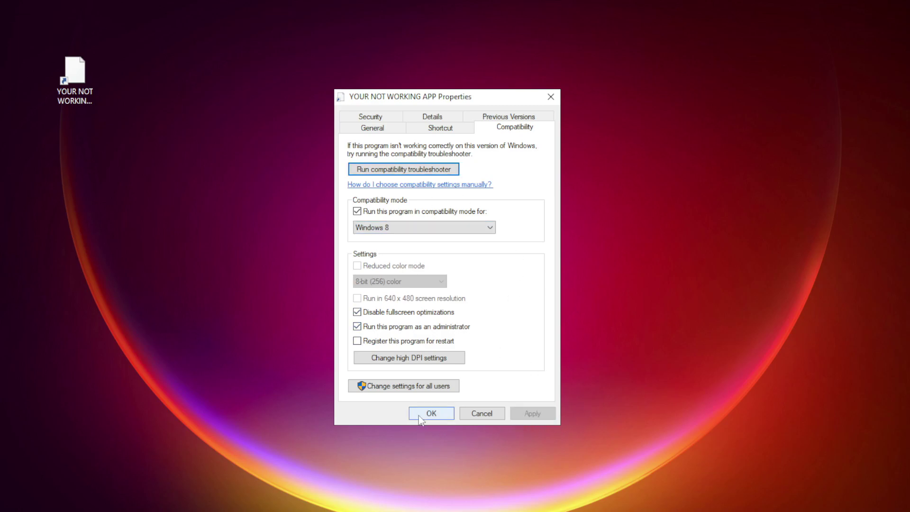
click(432, 414)
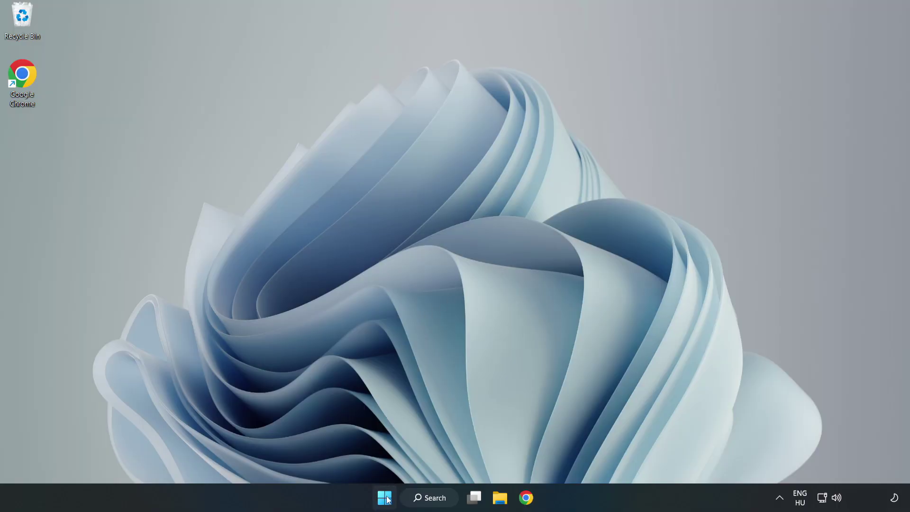
Open Task Manager's startup apps list and disable Cortana.
right_click(387, 503)
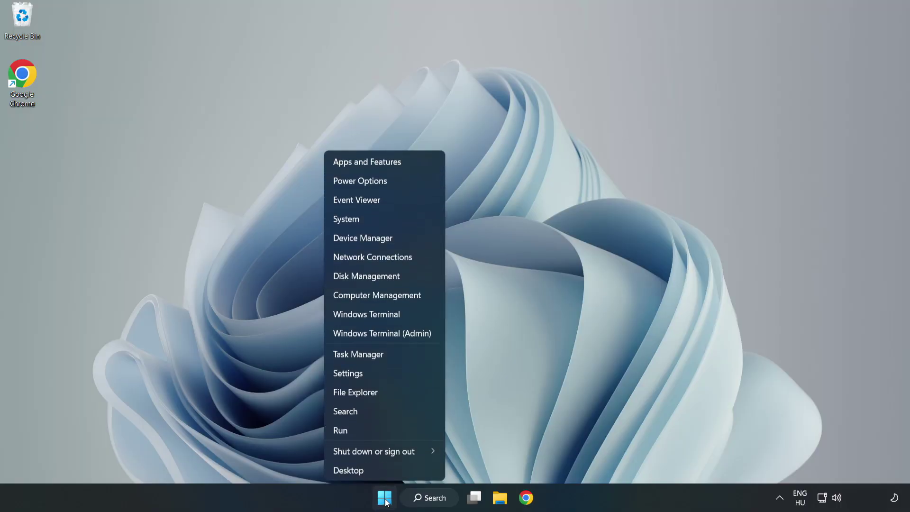
click(383, 355)
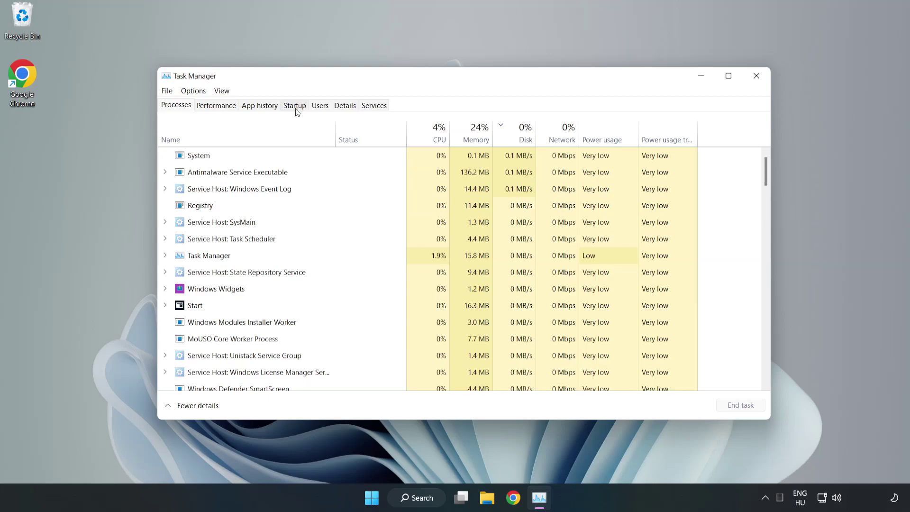
click(296, 108)
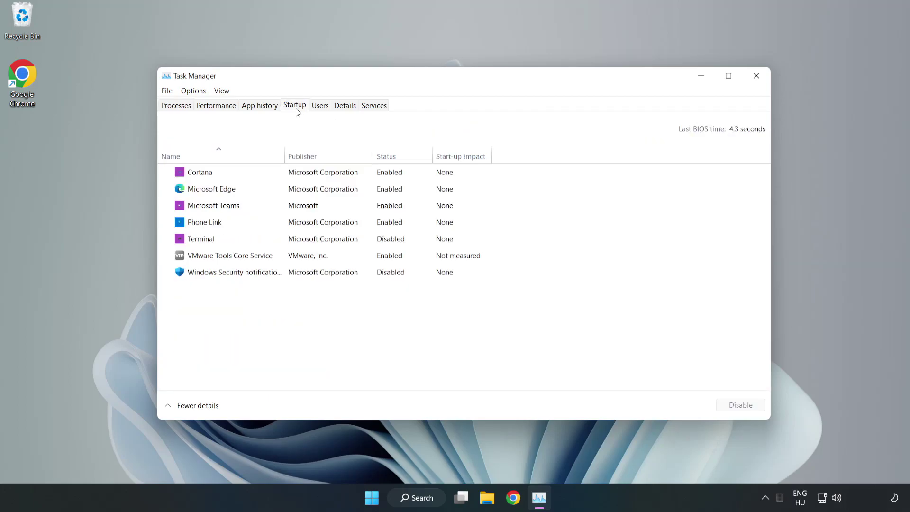
click(315, 177)
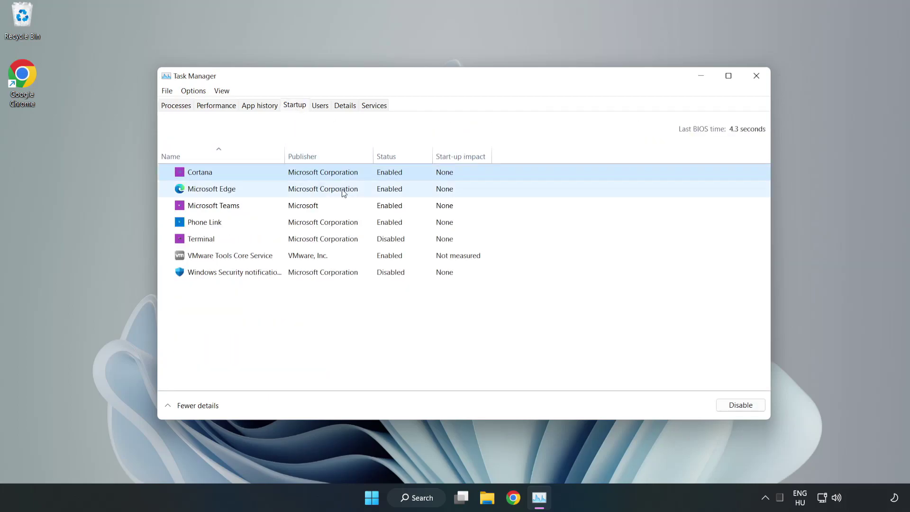
click(724, 403)
Disable Microsoft Edge, Microsoft Teams and Phone Link as startup apps.
click(402, 193)
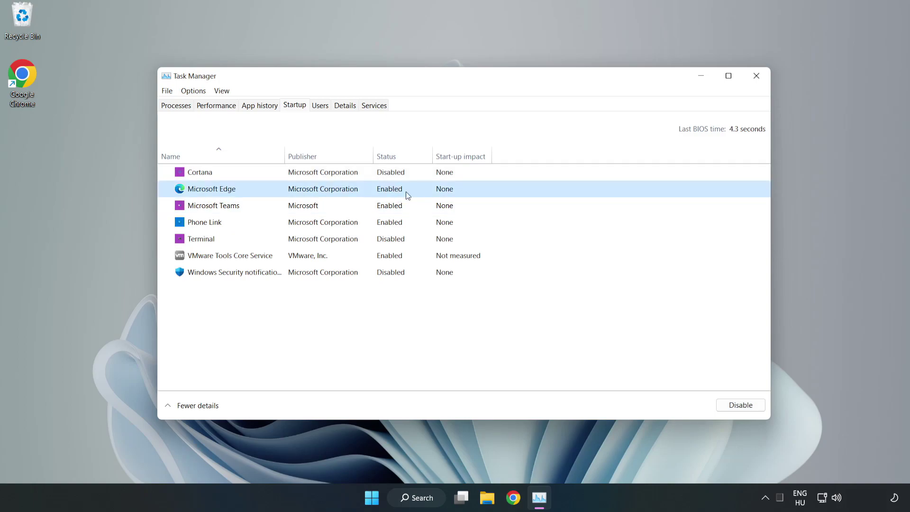
click(730, 402)
click(311, 209)
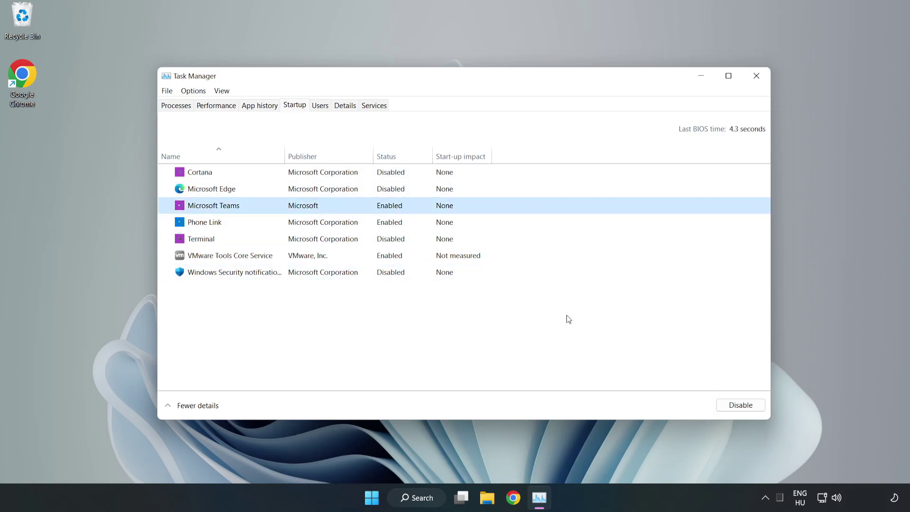
click(738, 407)
click(317, 227)
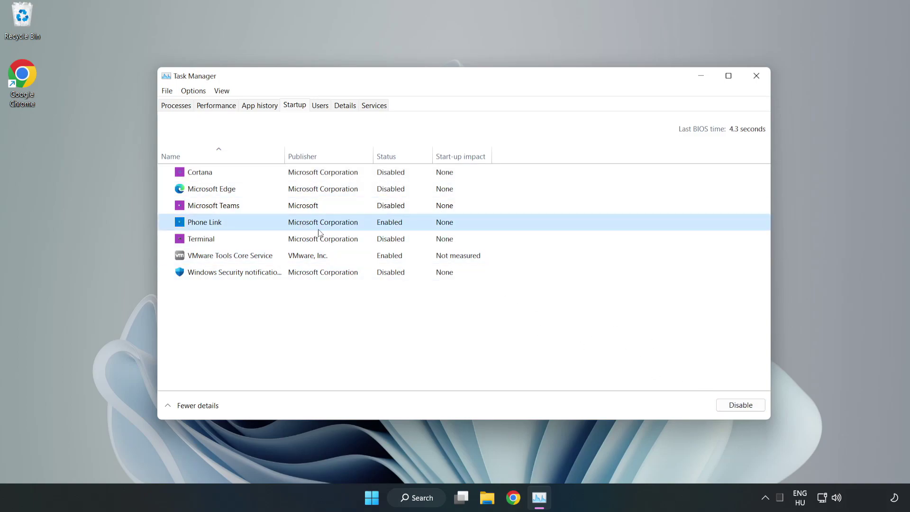
click(745, 409)
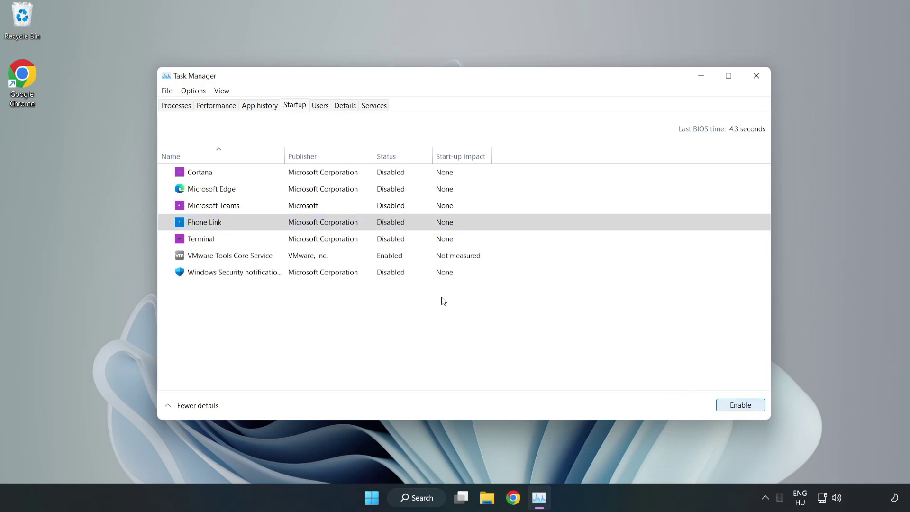
Close Task Manager, download dxwebsetup.exe from Chrome's DirectX End-User Runtime page, and run it.
click(757, 77)
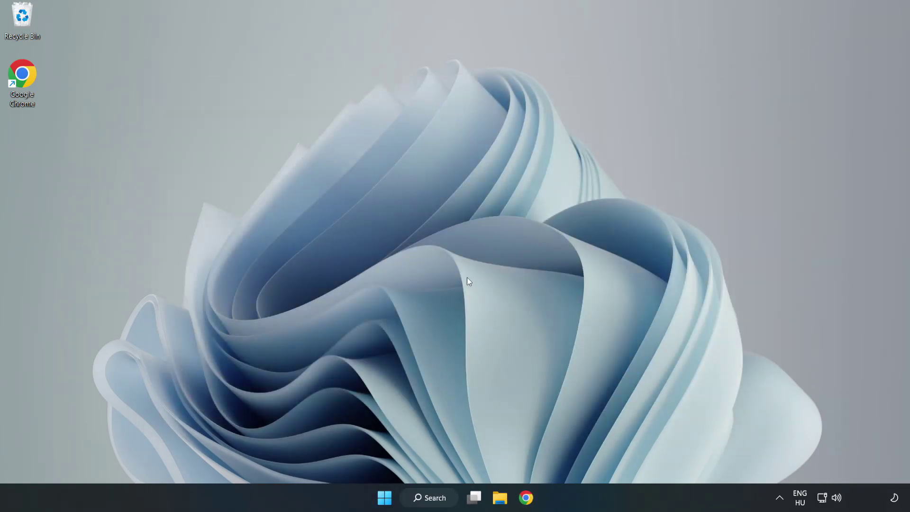
click(524, 503)
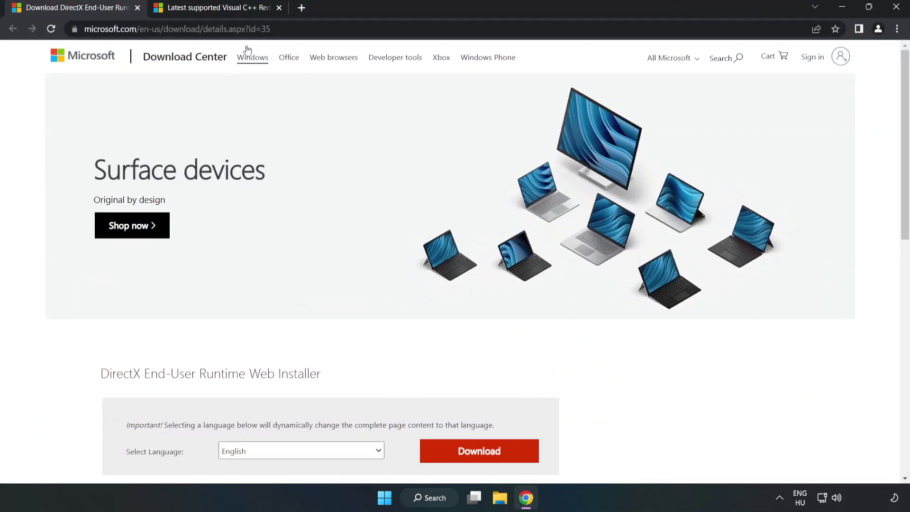
click(298, 28)
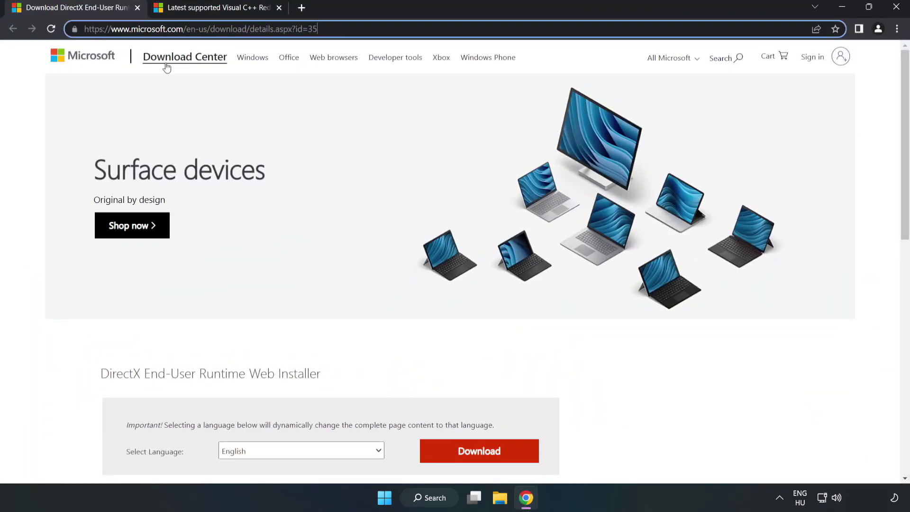
click(38, 109)
scroll(38, 108, down, 3)
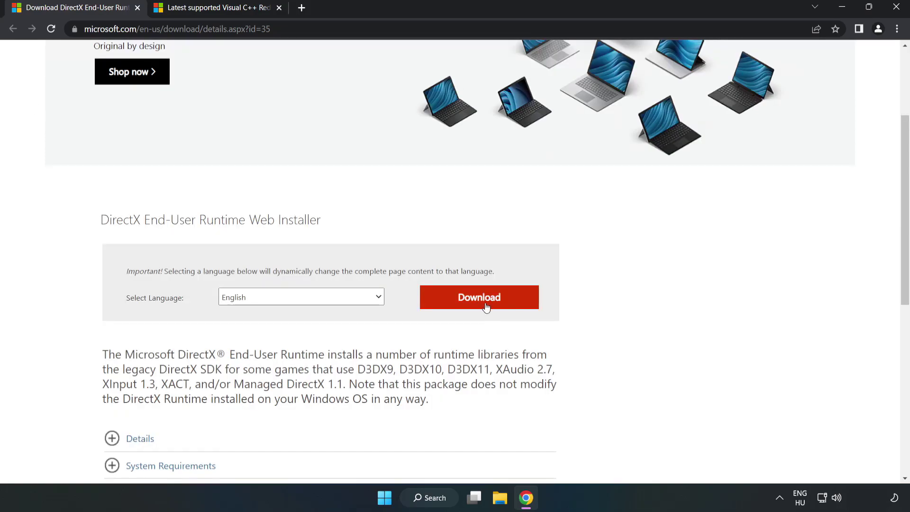
click(483, 304)
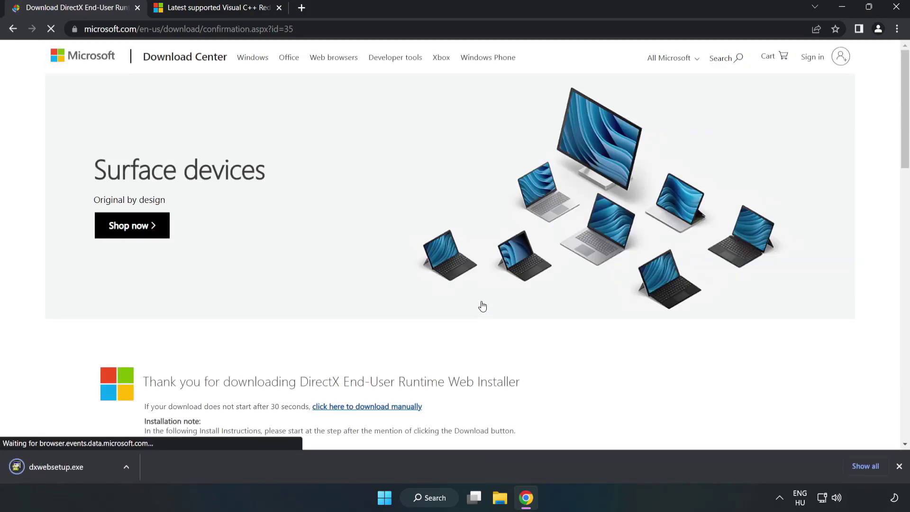
click(67, 467)
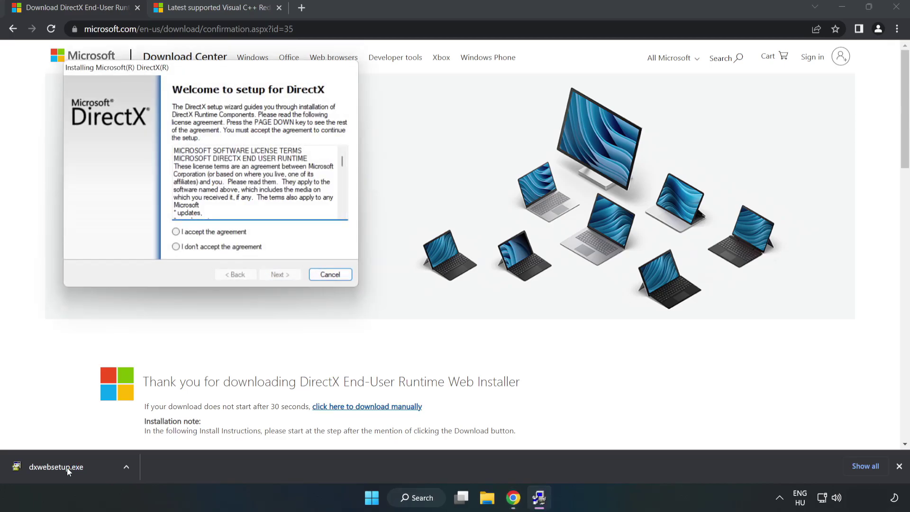
Accept the DirectX licence, untick the Bing Bar, and finish setup, which finds DirectX already current.
drag(206, 70, 443, 150)
drag(579, 240, 570, 295)
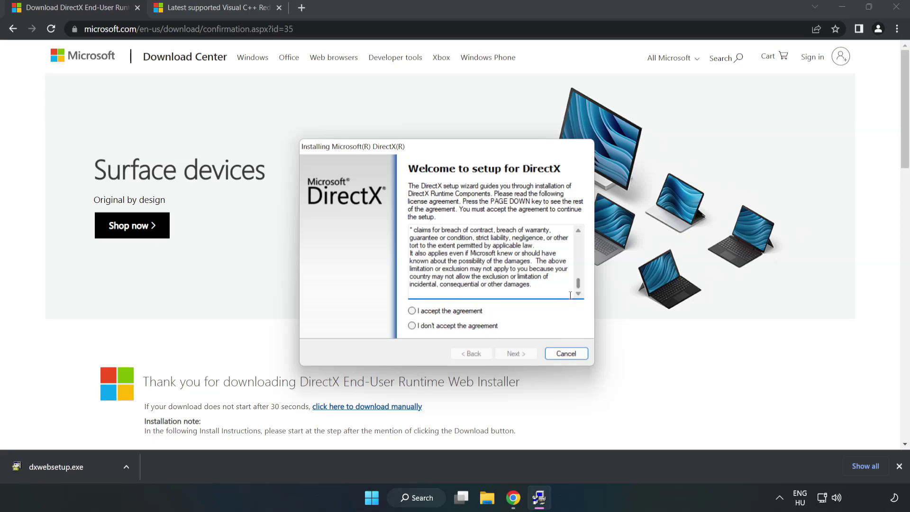
click(420, 312)
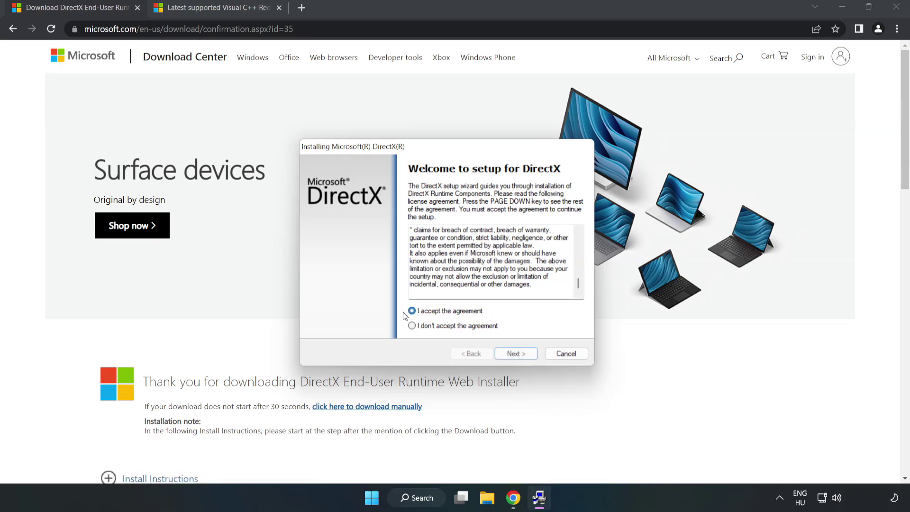
click(520, 354)
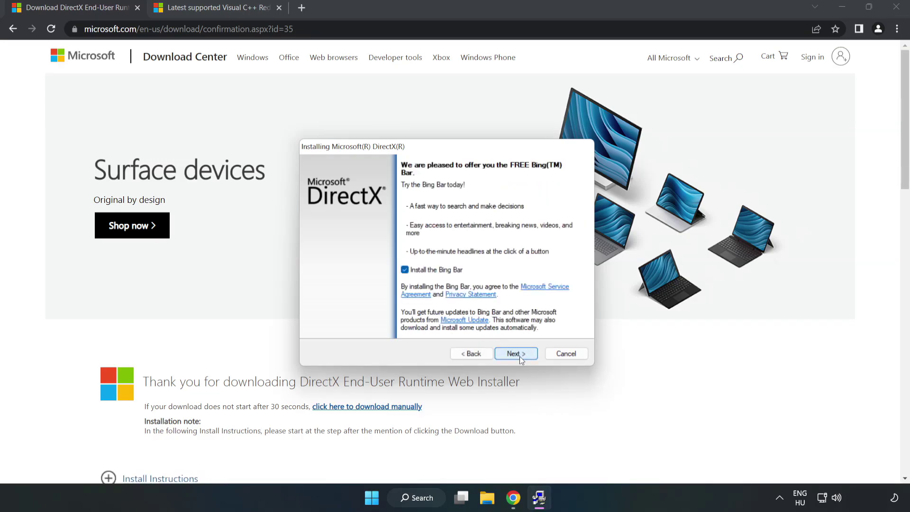
click(405, 270)
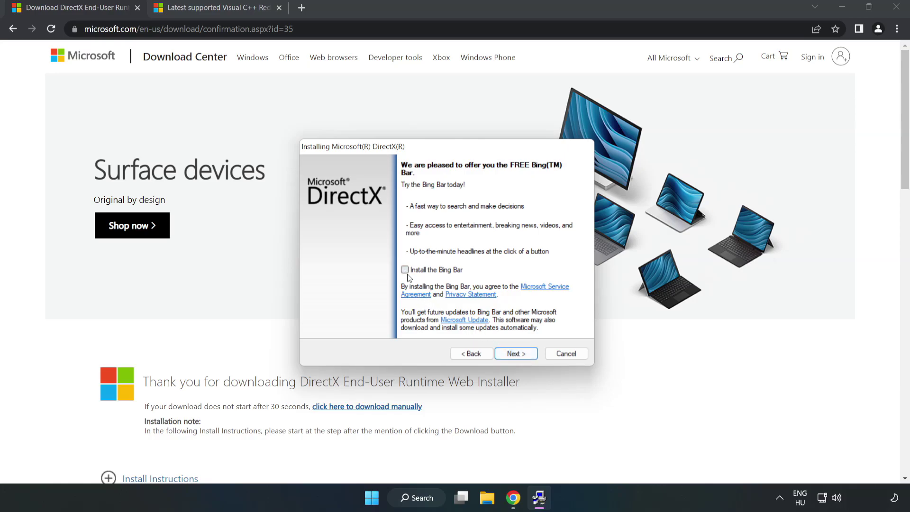
click(523, 356)
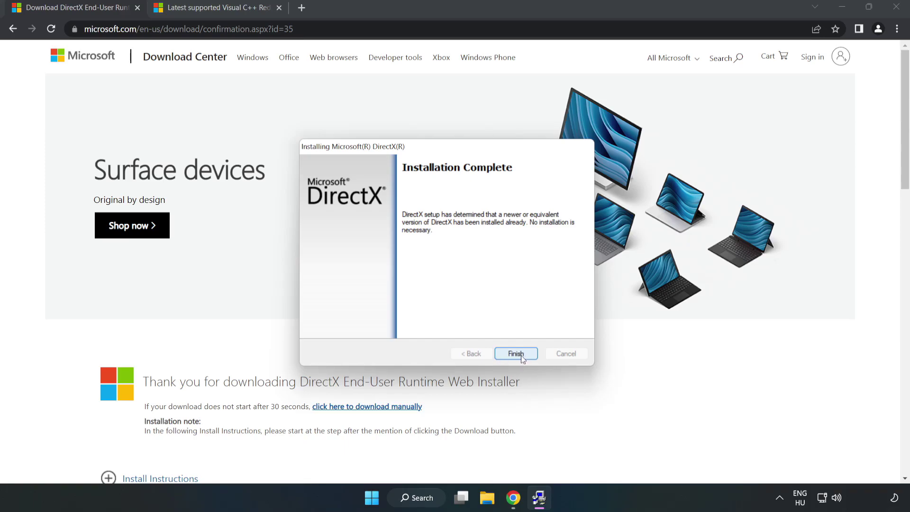
click(517, 356)
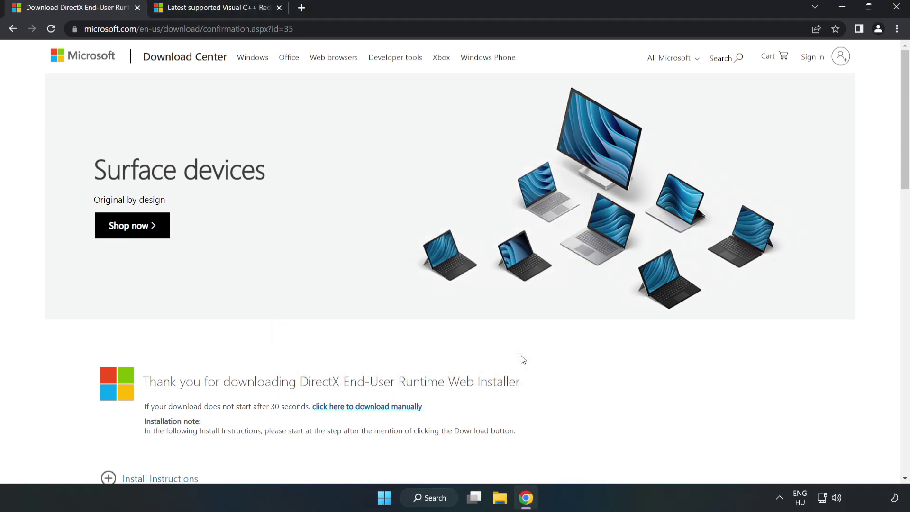
Close the DirectX tab and scroll to the Visual Studio 2015–2022 redistributable table.
click(137, 9)
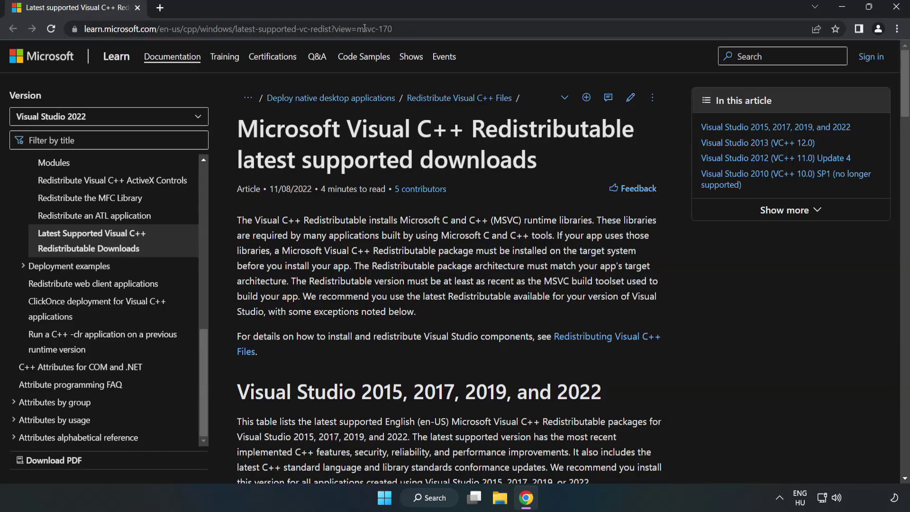
click(365, 28)
key(End)
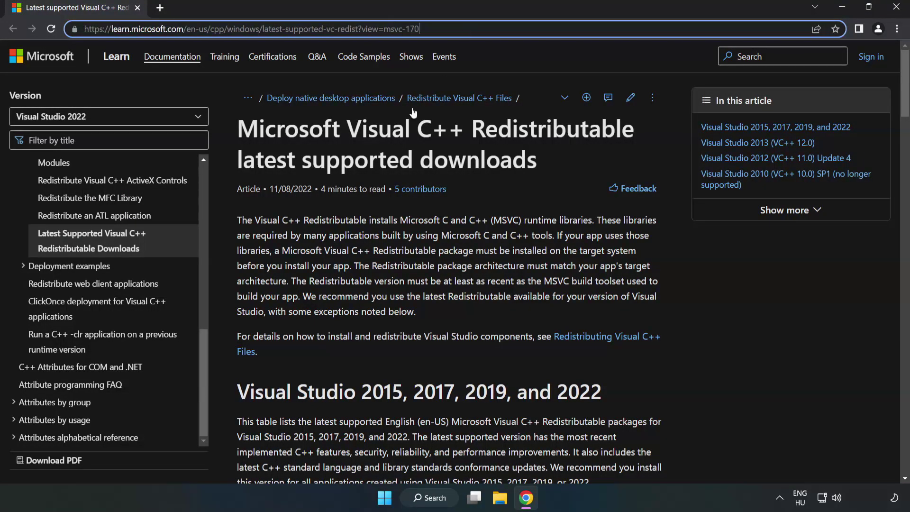
click(363, 170)
scroll(364, 174, down, 1)
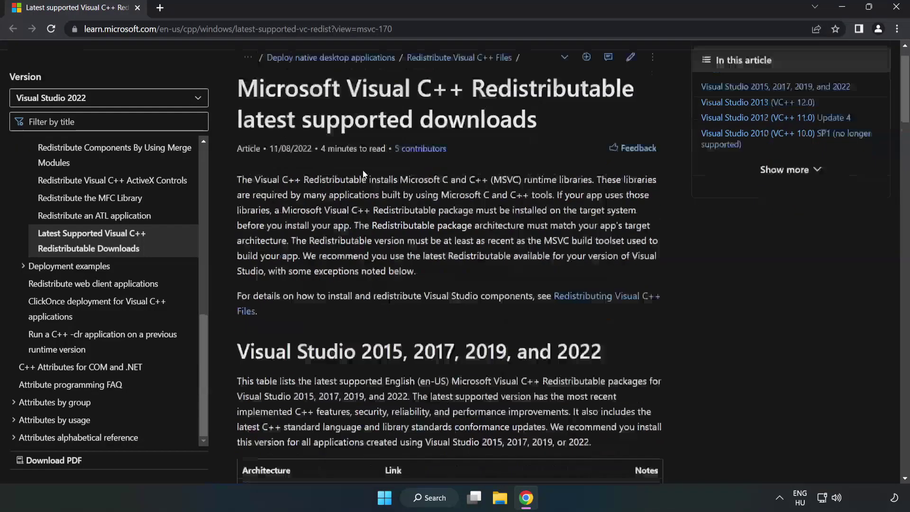
scroll(364, 175, down, 5)
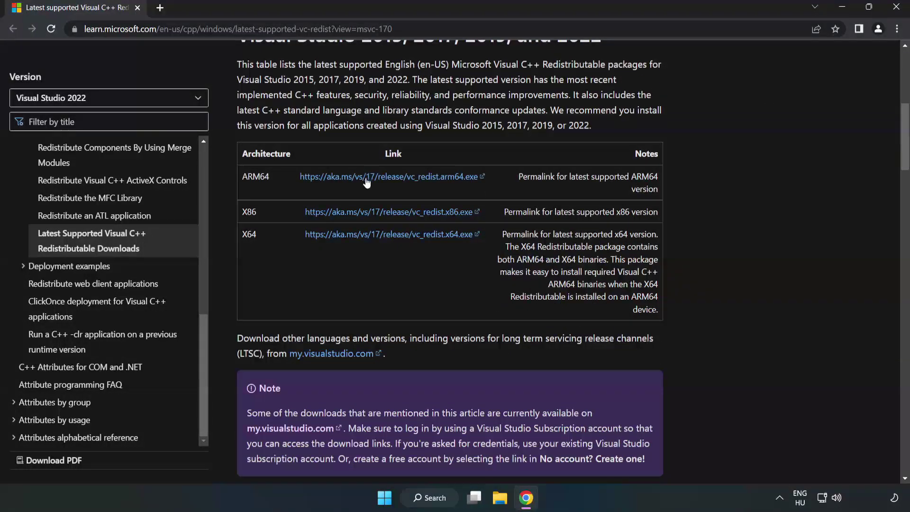
scroll(366, 180, up, 1)
drag(237, 95, 602, 95)
click(601, 95)
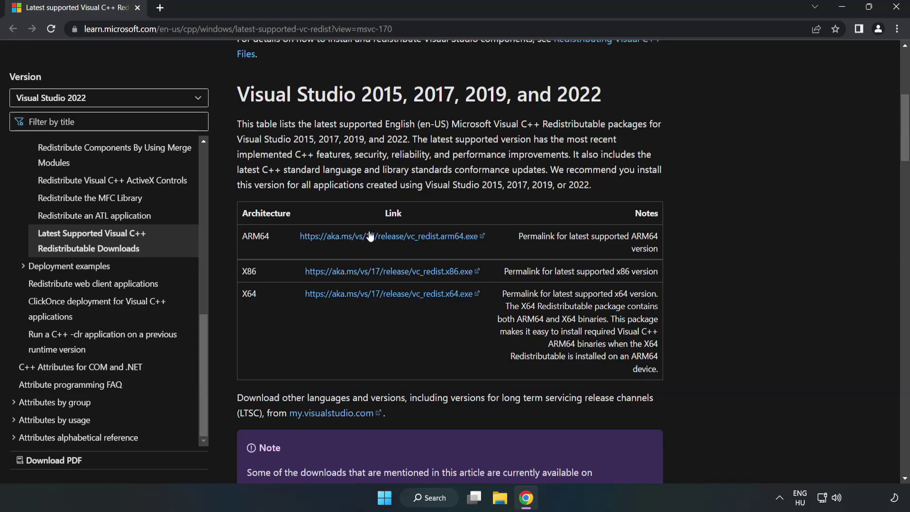
Download the ARM64, x86 and x64 vc_redist installers.
click(370, 236)
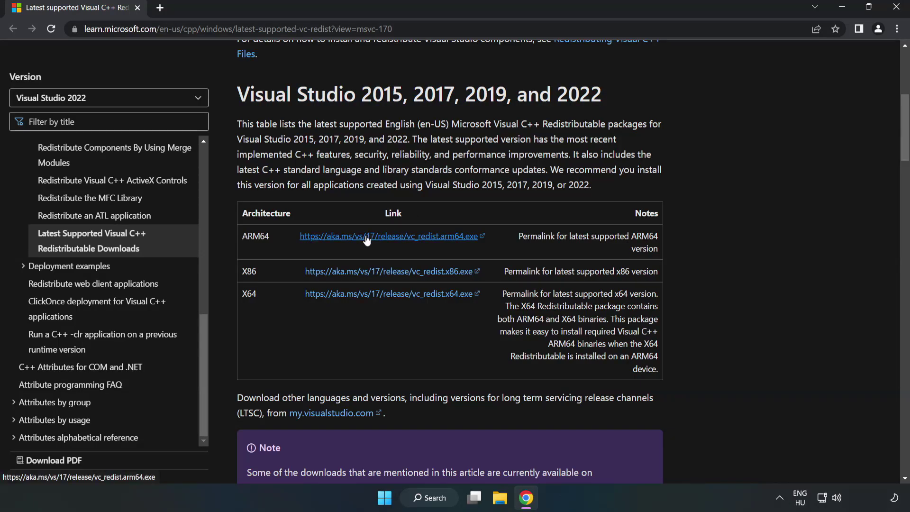
click(370, 277)
click(382, 295)
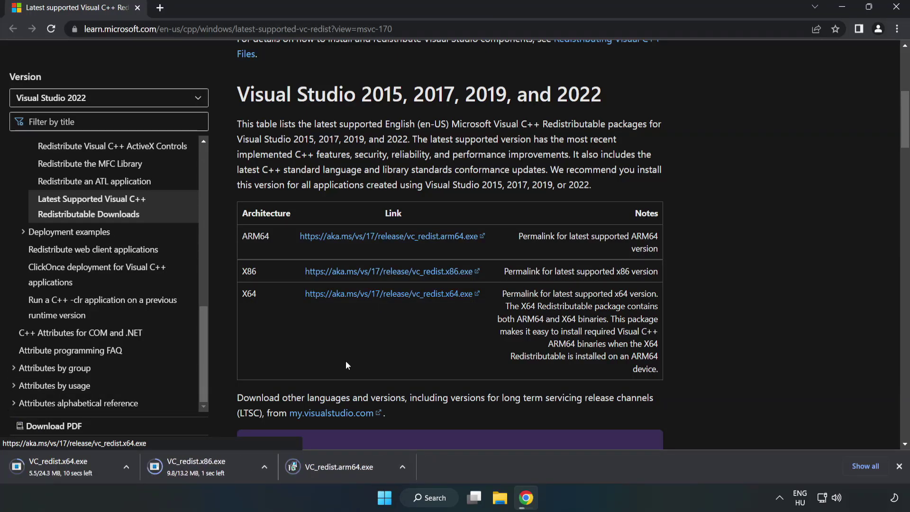
Attempt the VC_redist.arm64 install and dismiss its 0x80070661 unsupported-processor failure.
click(347, 467)
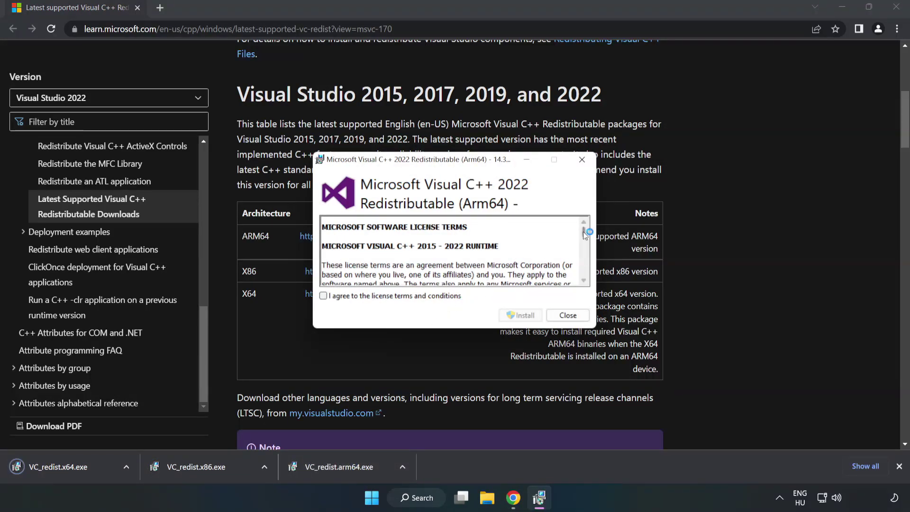
drag(583, 231, 585, 280)
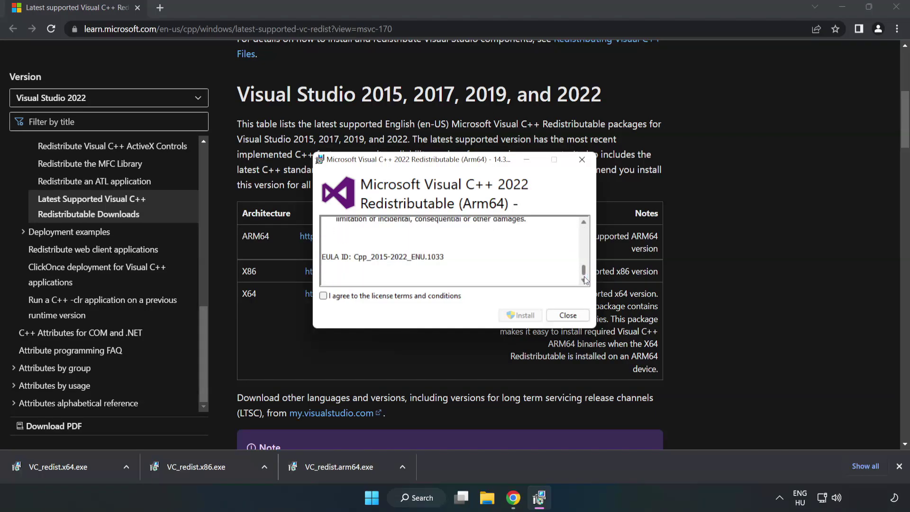
click(323, 296)
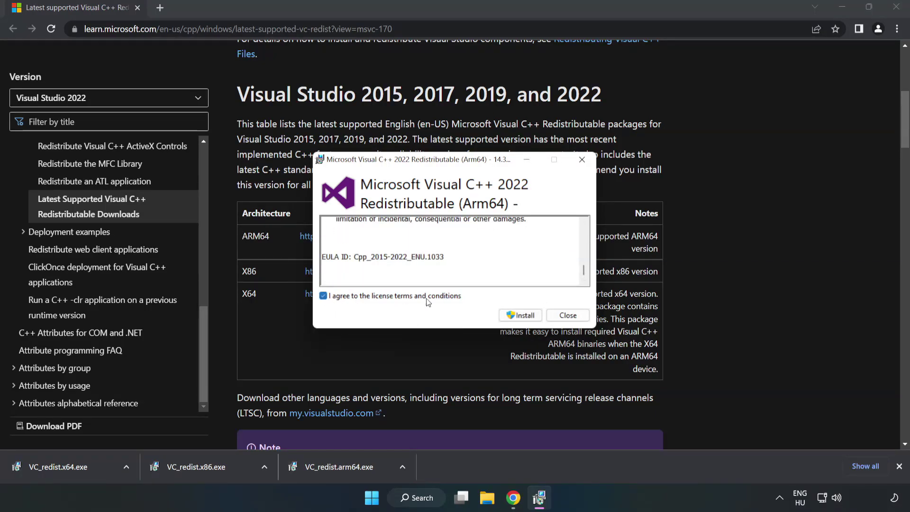
click(521, 315)
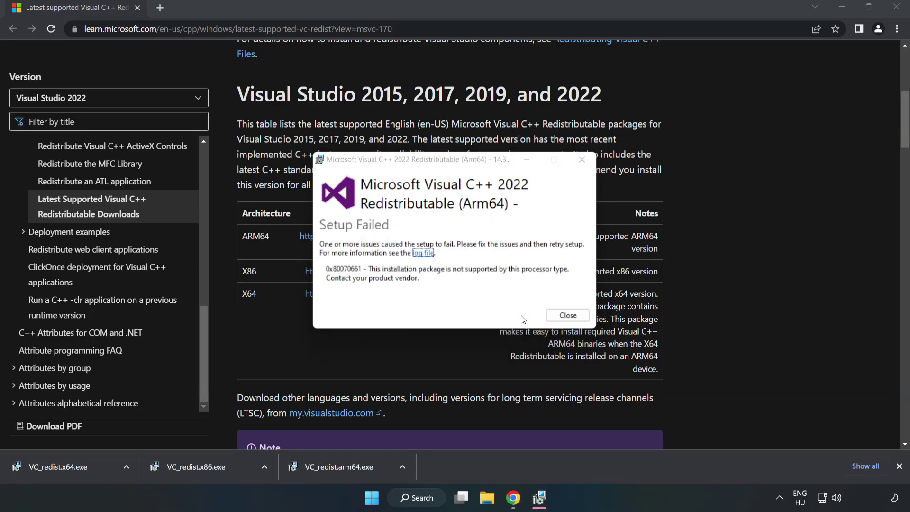
click(567, 315)
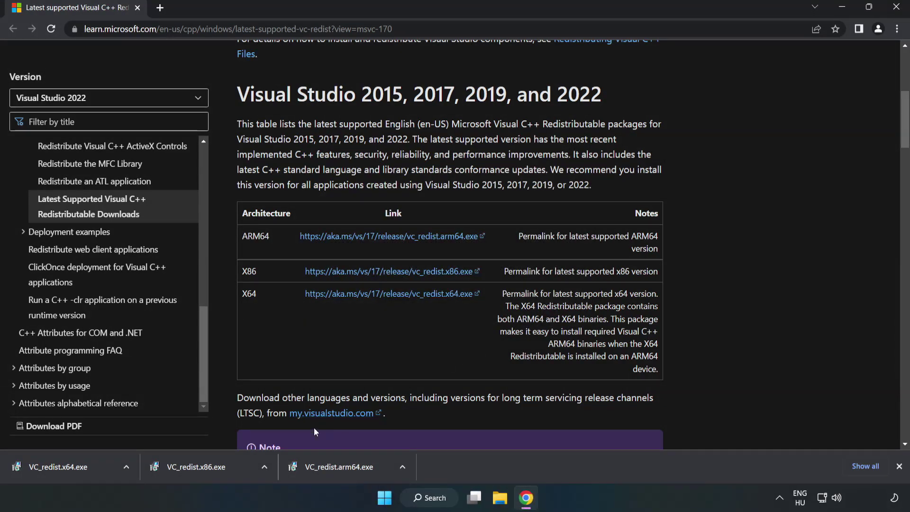
Install the x86 Visual C++ 2015-2022 Redistributable after agreeing to its licence terms.
click(201, 465)
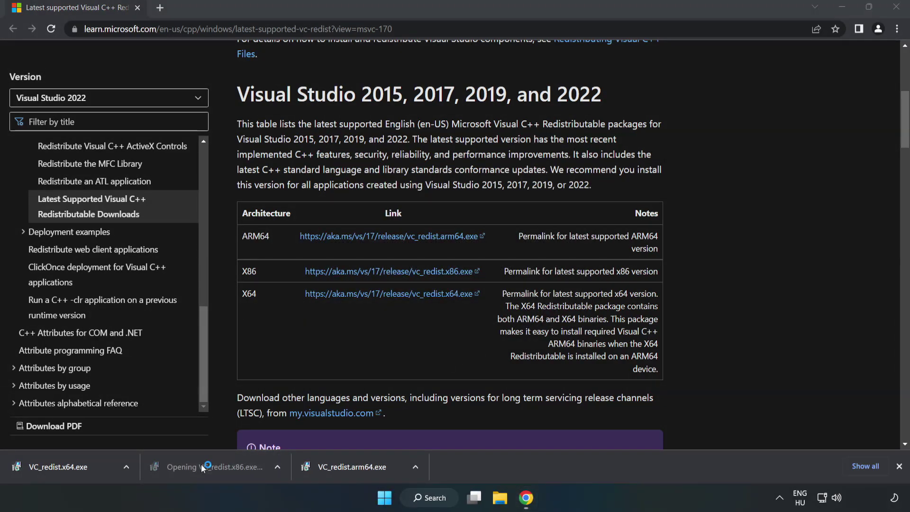
drag(583, 234, 584, 271)
click(324, 296)
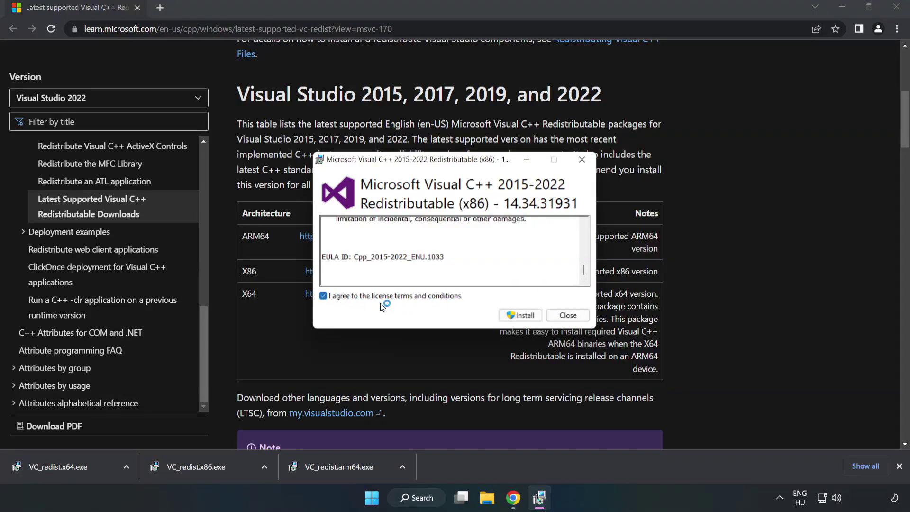
click(517, 316)
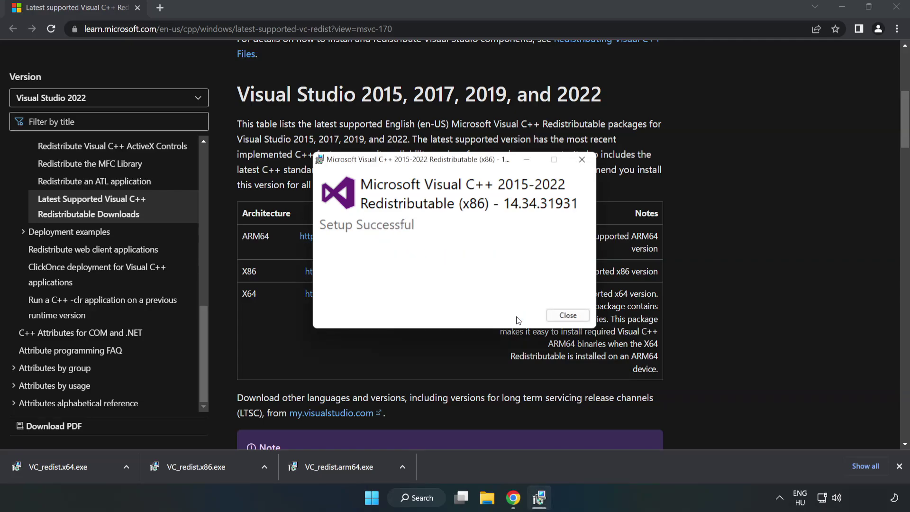
click(568, 315)
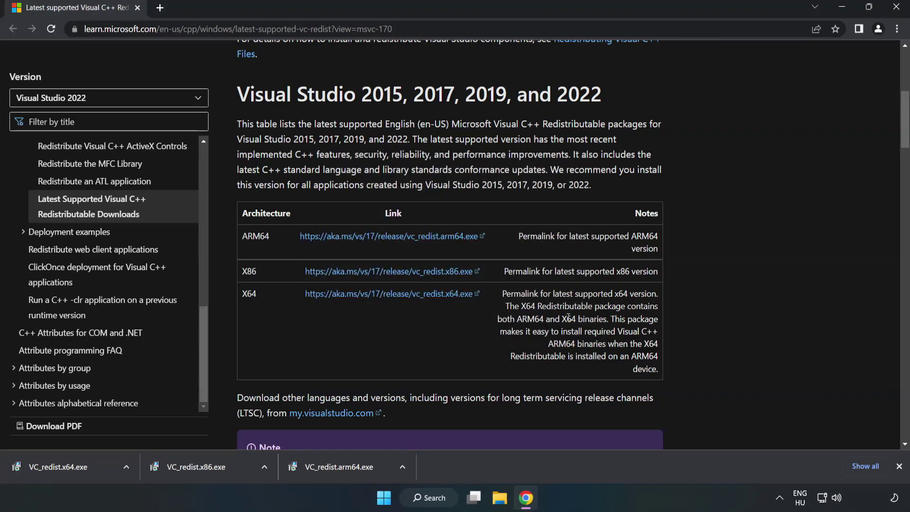
Install the x64 Visual C++ 2015-2022 Redistributable 14.34.31931 and close the successful setup.
click(49, 464)
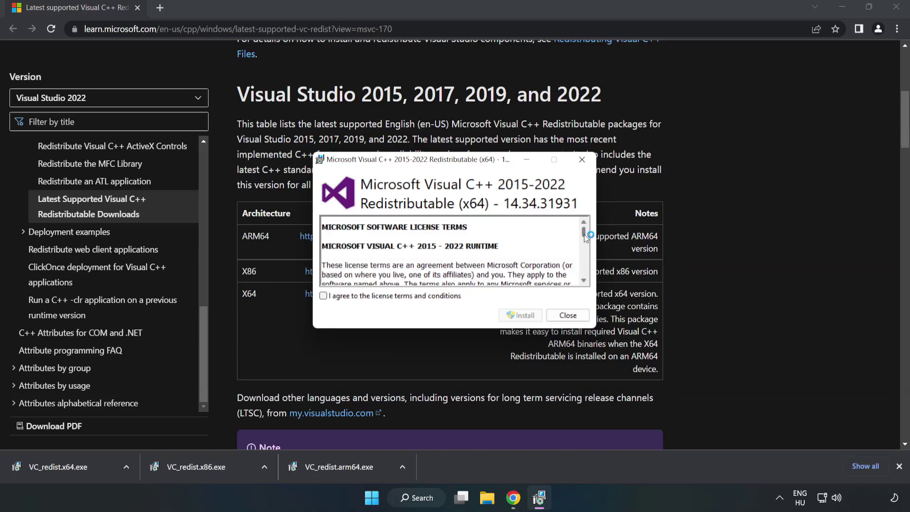
drag(584, 234, 585, 277)
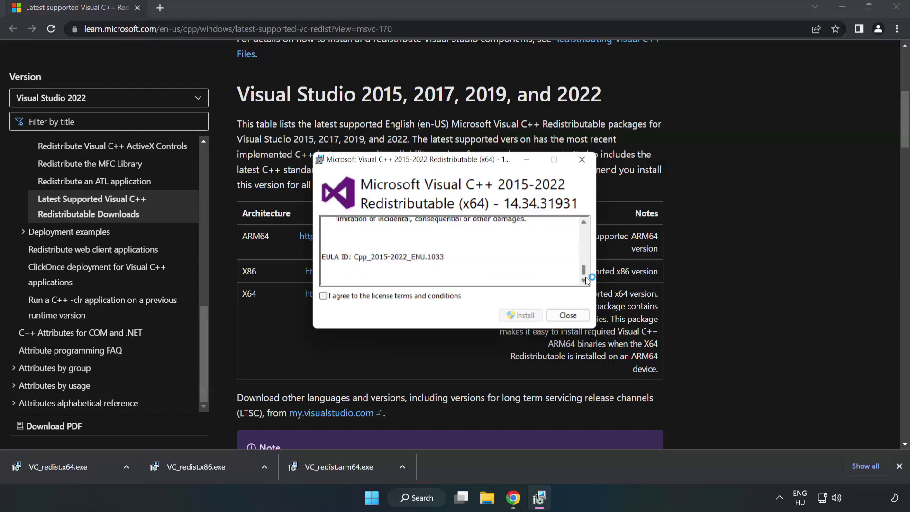
click(324, 296)
click(519, 315)
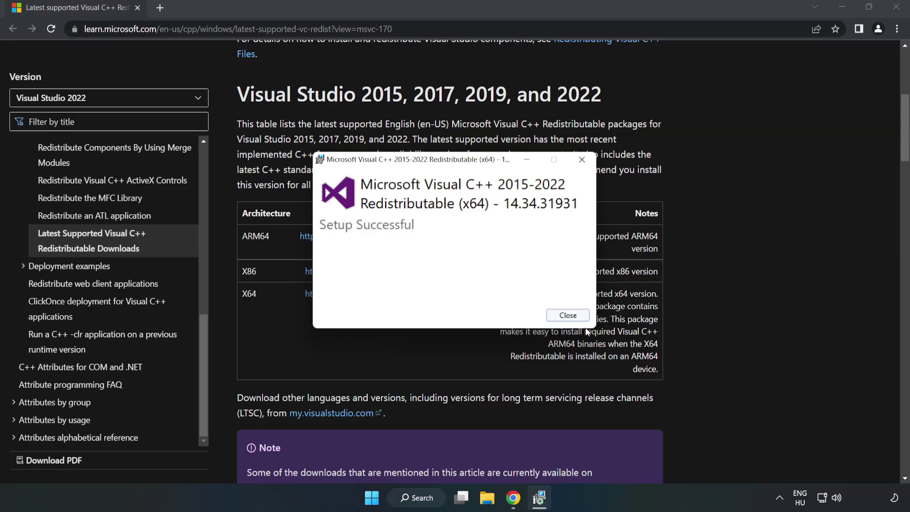
click(568, 316)
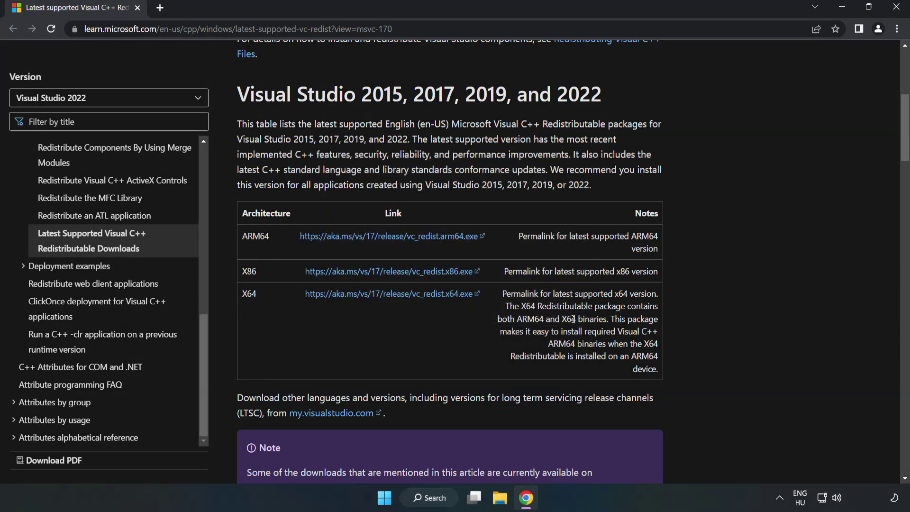
Close Chrome and launch Command Prompt as administrator by searching 'cmd'.
click(897, 10)
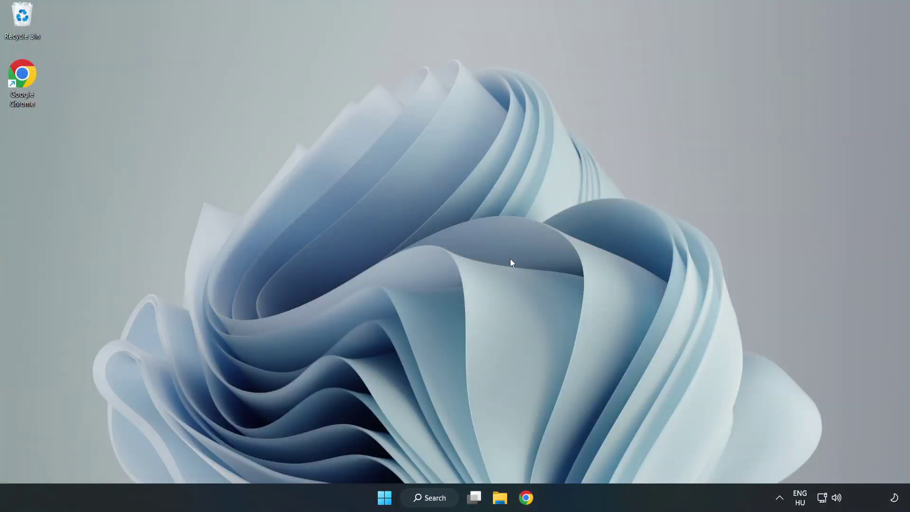
click(442, 498)
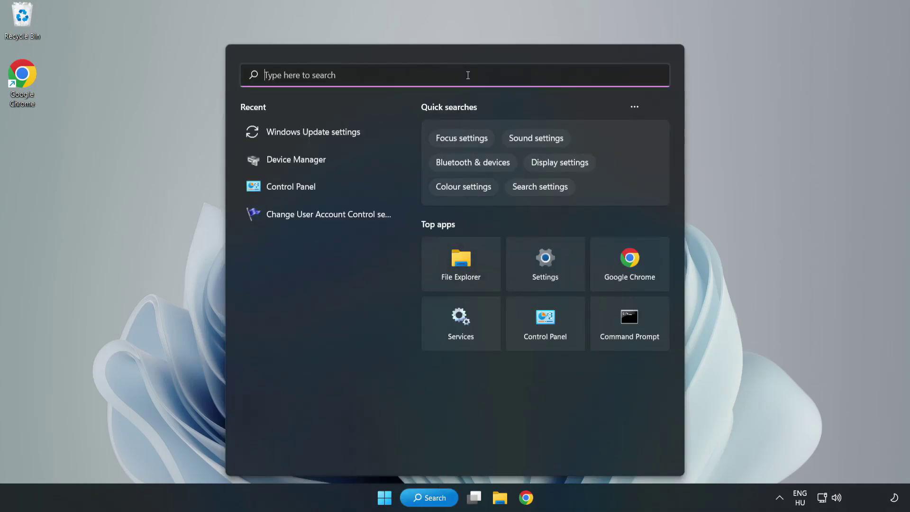
text(cmd)
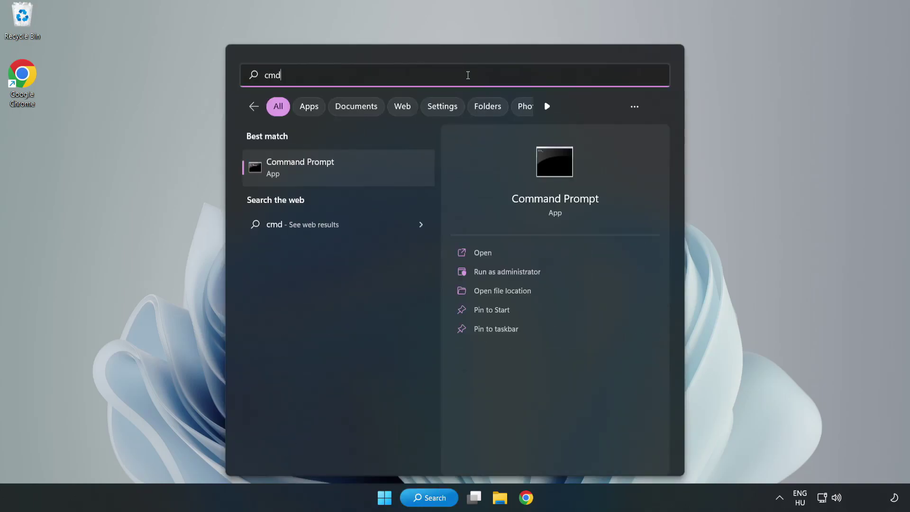
right_click(356, 172)
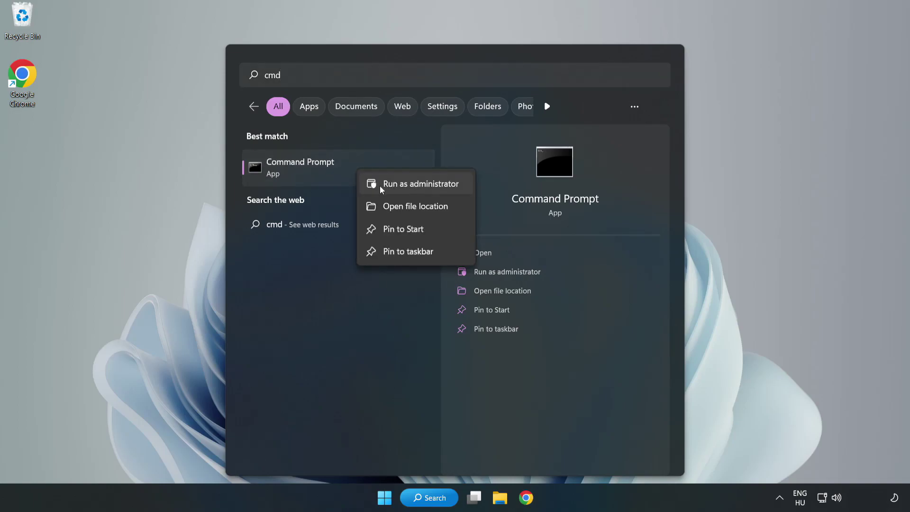
click(394, 187)
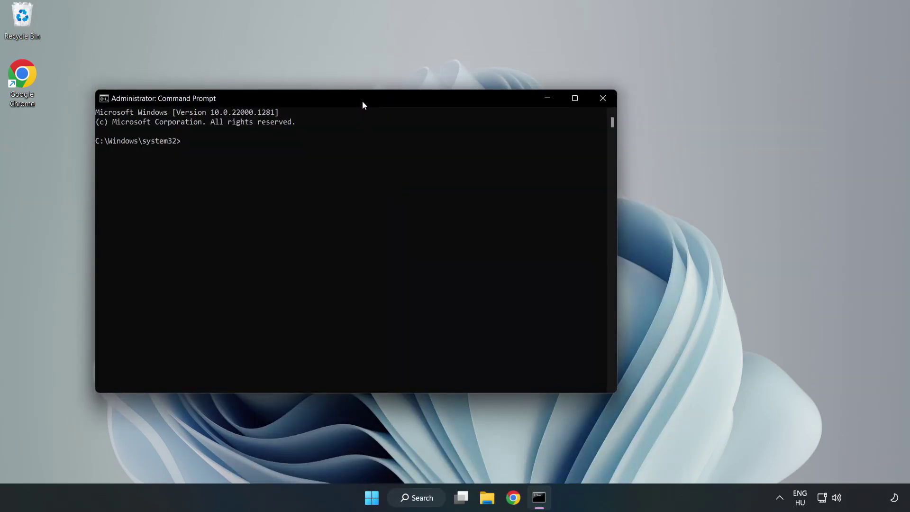
drag(362, 102, 463, 105)
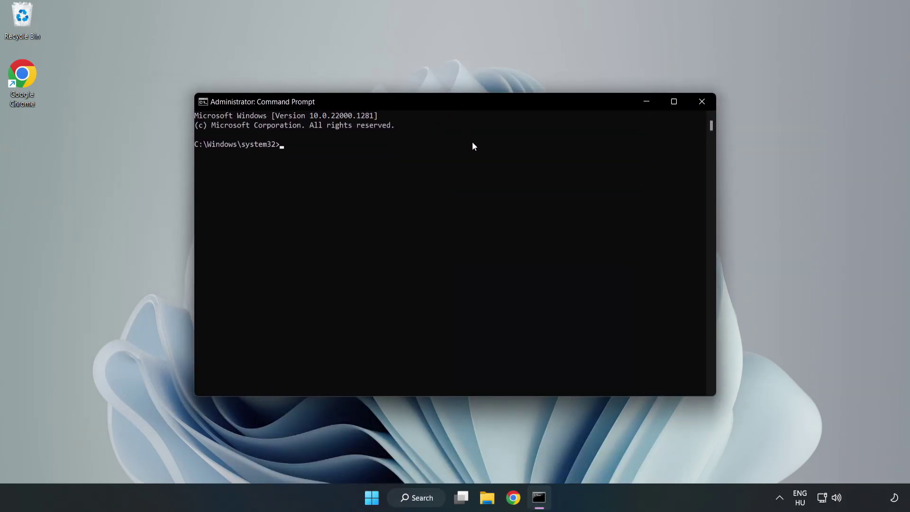
Run sfc /scannow until it reports no integrity violations, then close Command Prompt.
text(sfc)
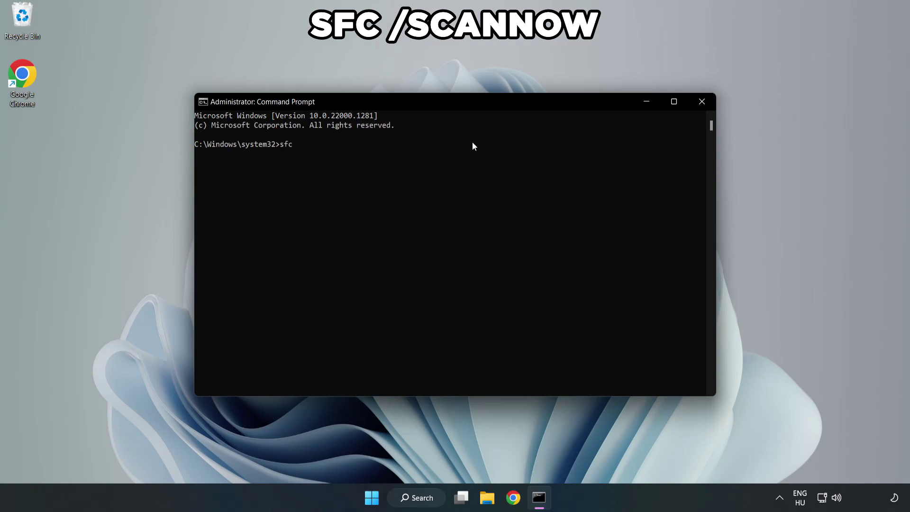
text( /scannow)
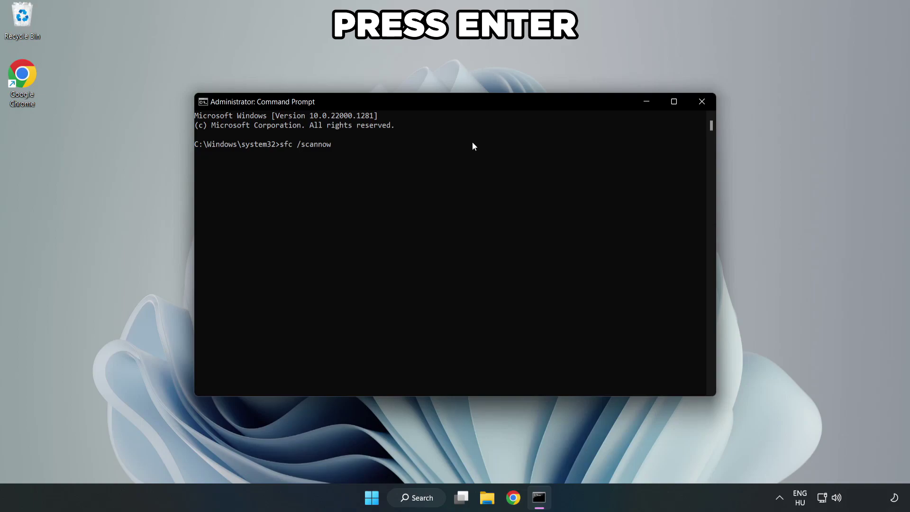
key(Return)
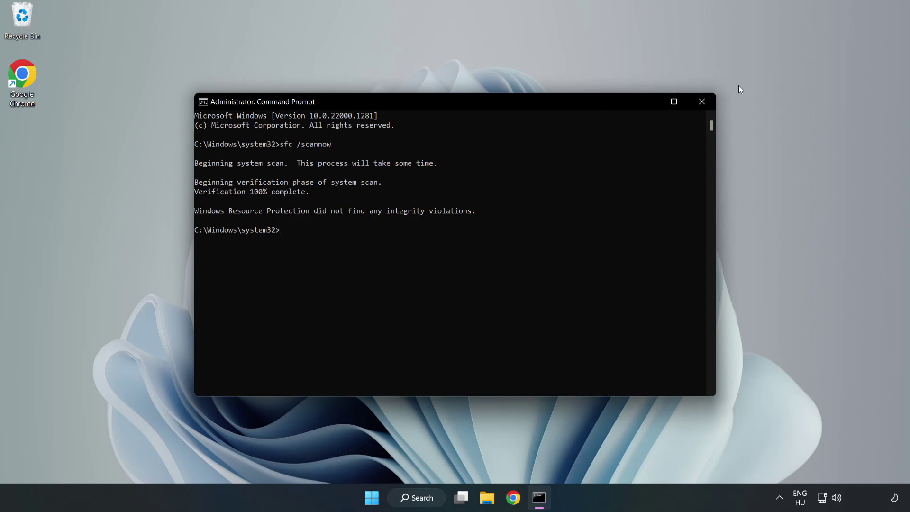
click(701, 107)
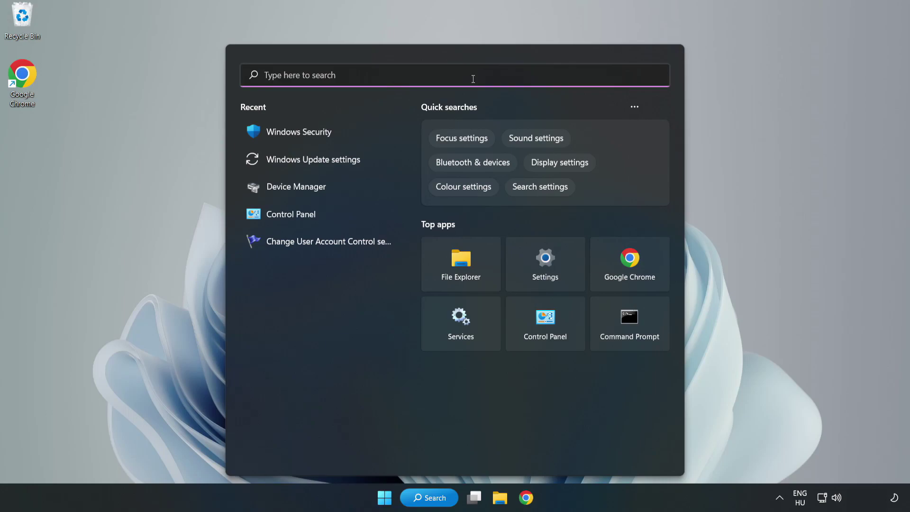
Search 'security' and open the Windows Security app.
text(sec)
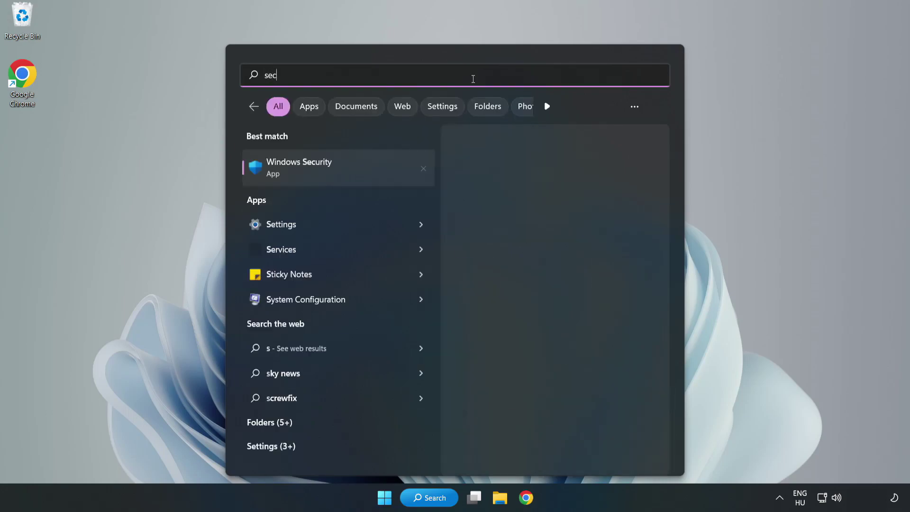
text(urity)
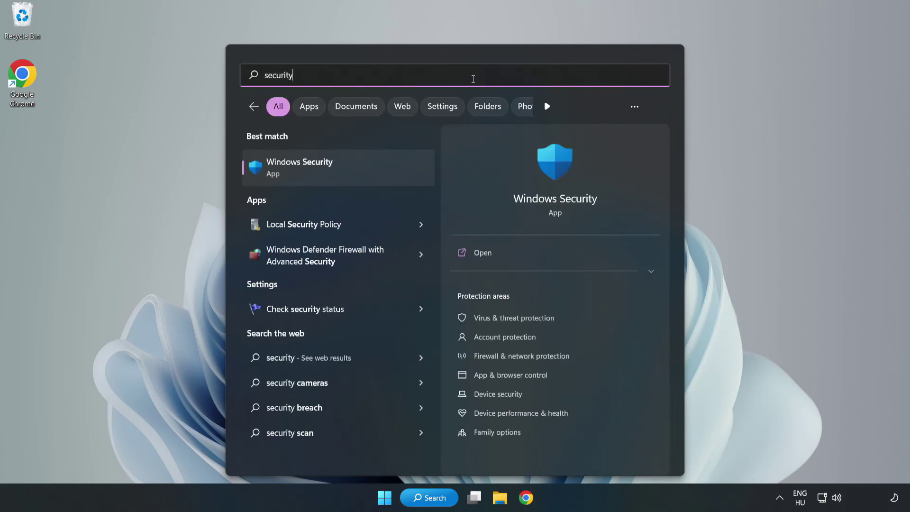
click(329, 174)
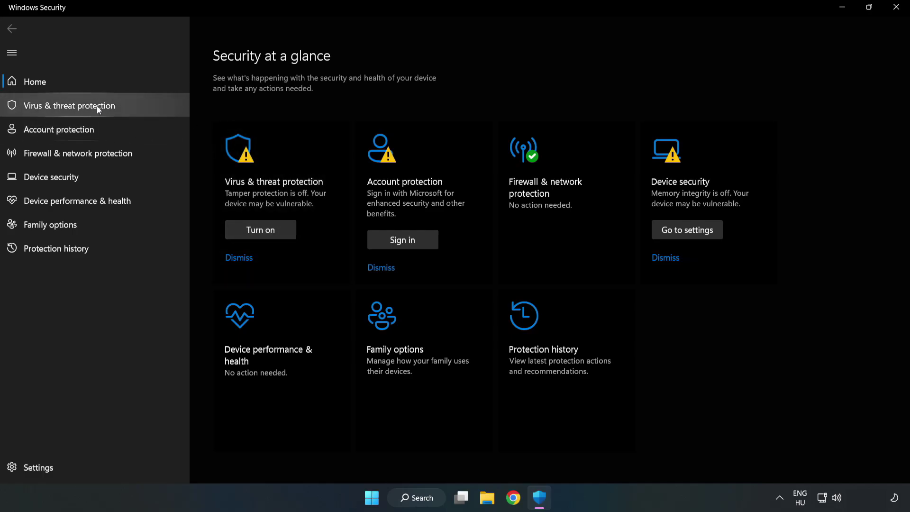
Go through Virus & threat protection settings to the empty Exclusions page.
click(59, 109)
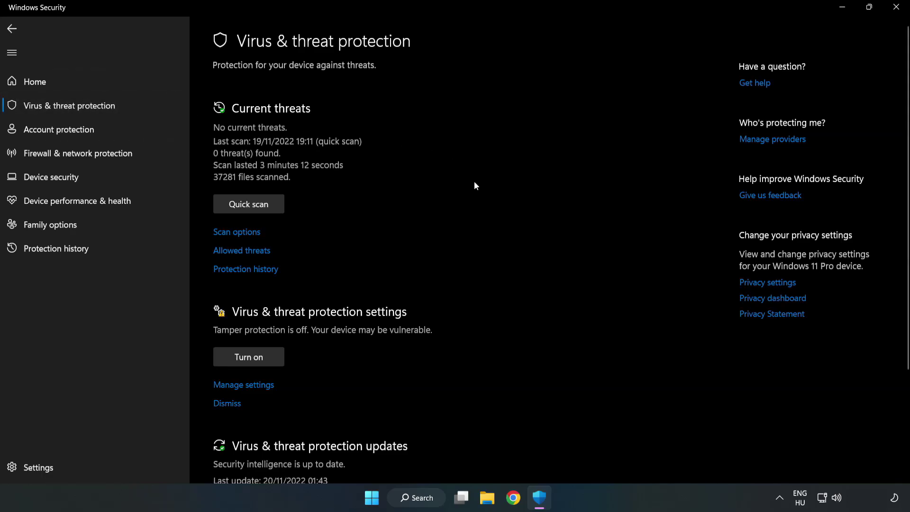
scroll(475, 185, down, 3)
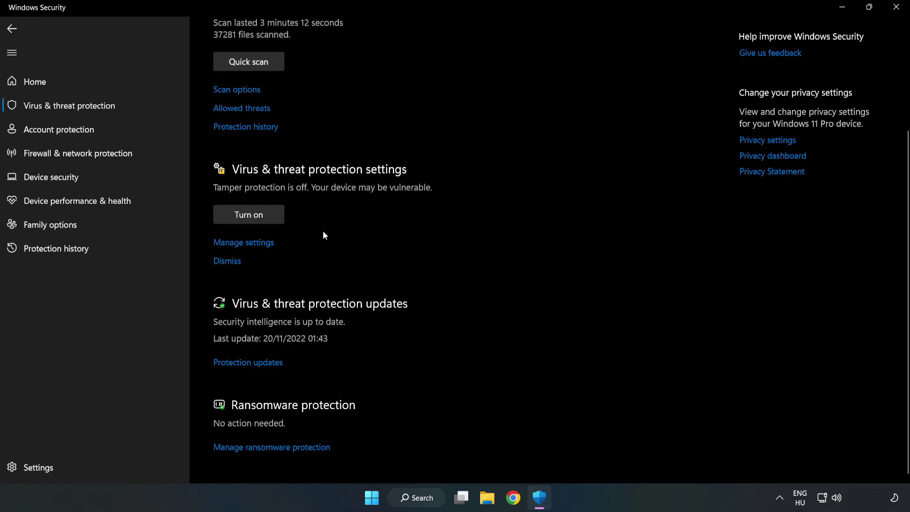
click(249, 248)
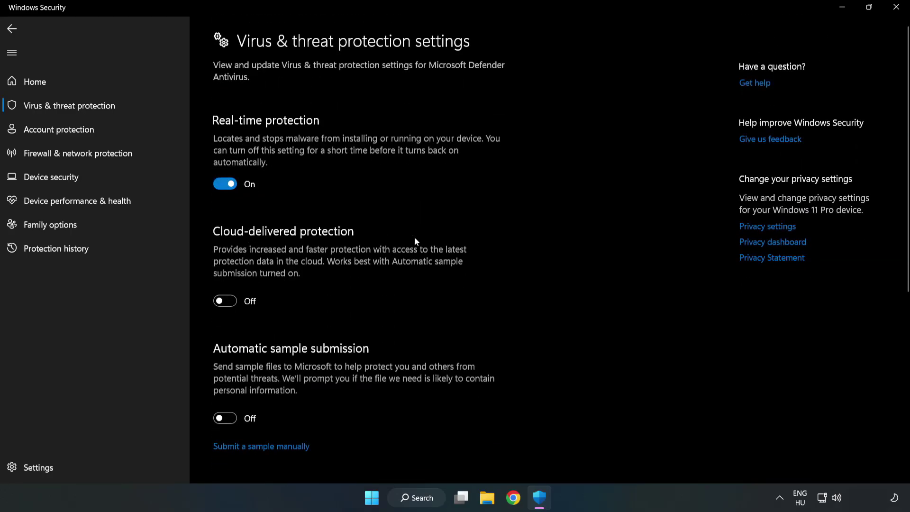
scroll(580, 240, down, 5)
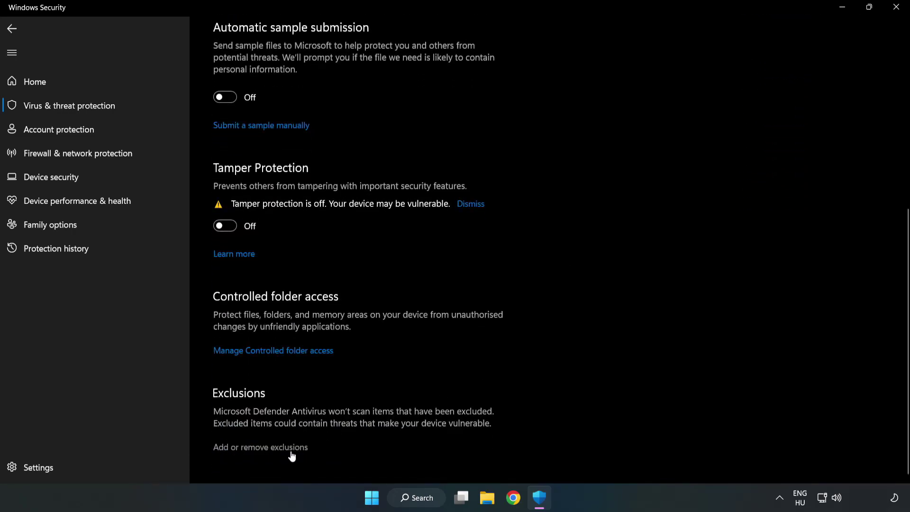
scroll(270, 448, up, 2)
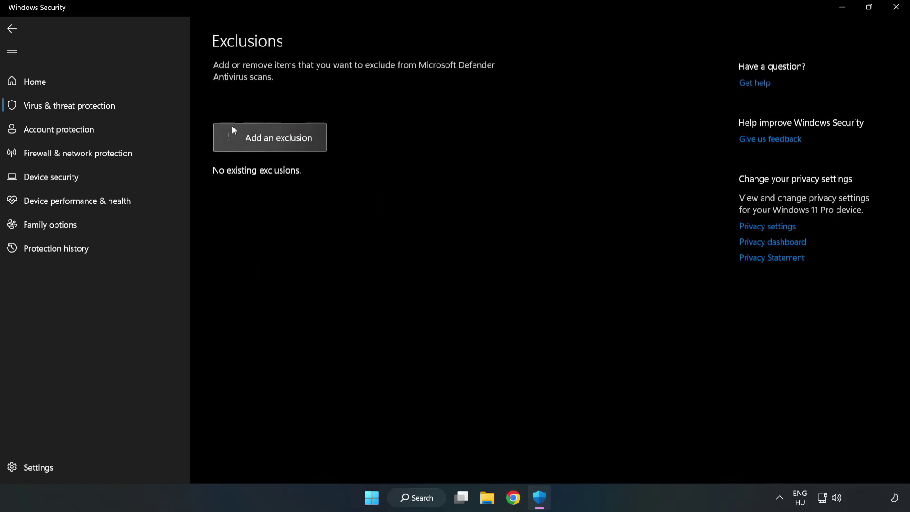
Add a file exclusion for the NOT WORKING APP shortcut in C:\Program Files (x86), then close.
click(279, 145)
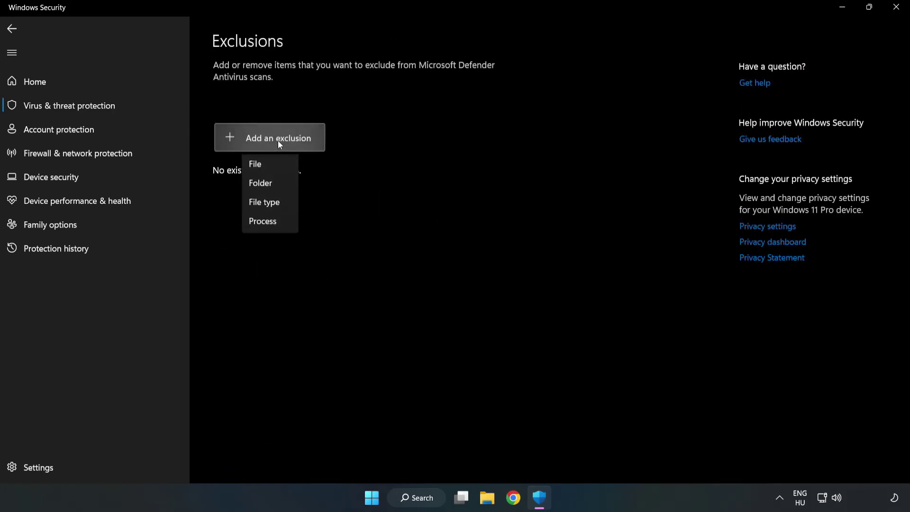
click(259, 168)
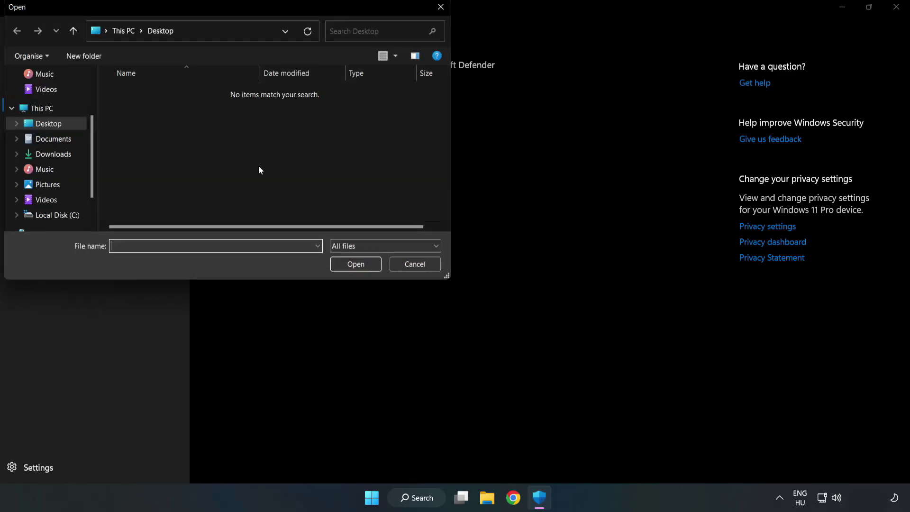
drag(245, 21, 419, 102)
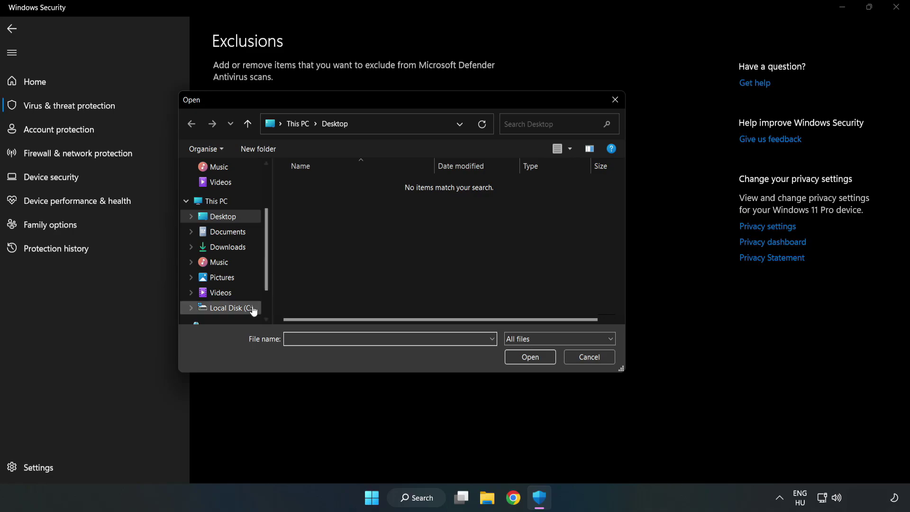
click(232, 308)
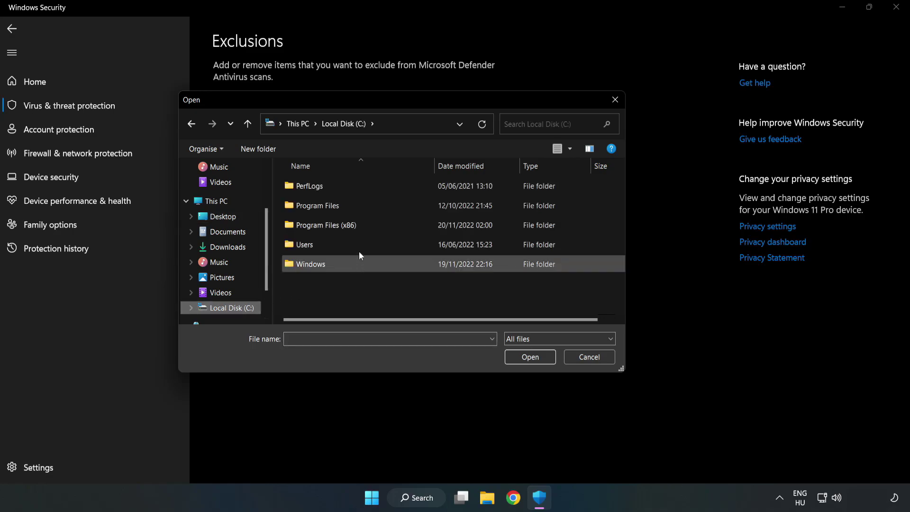
double_click(357, 226)
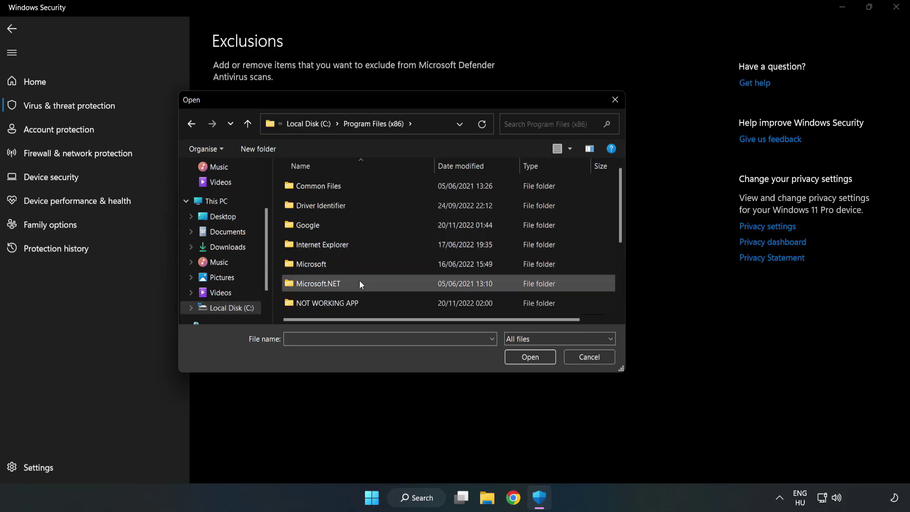
double_click(358, 302)
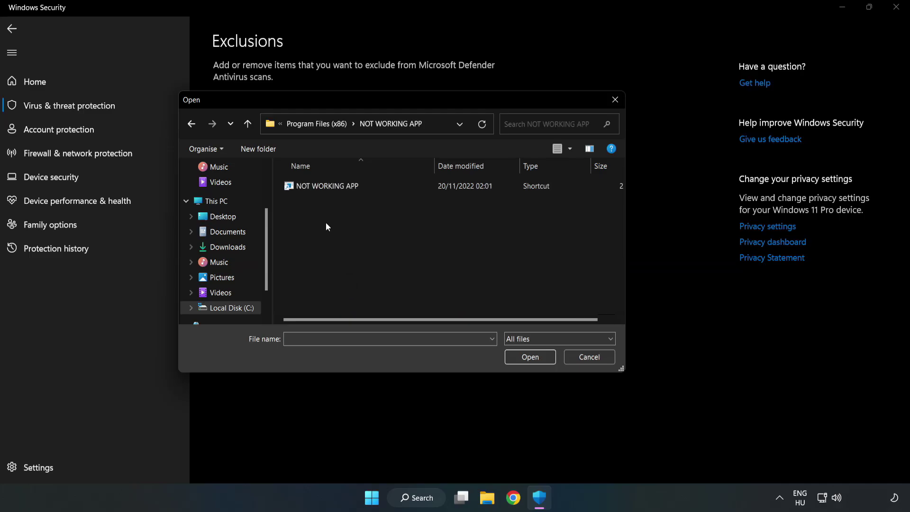
click(321, 184)
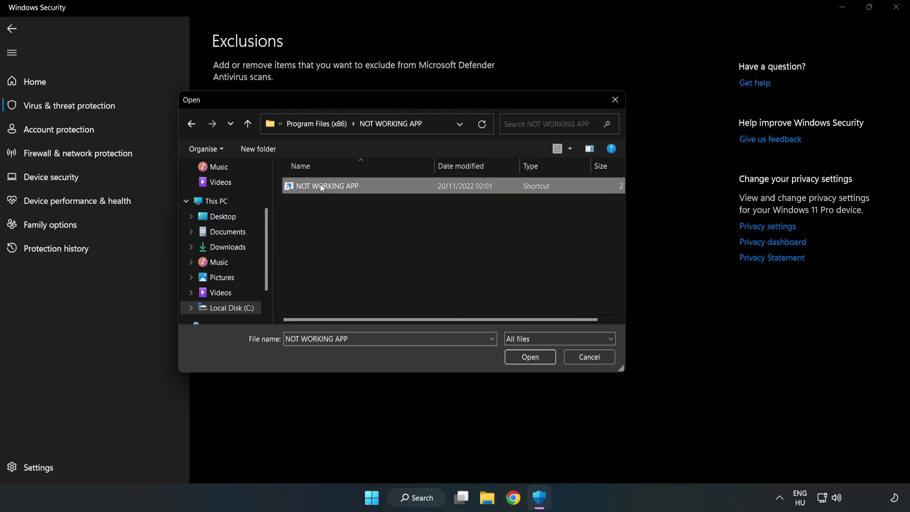
click(530, 358)
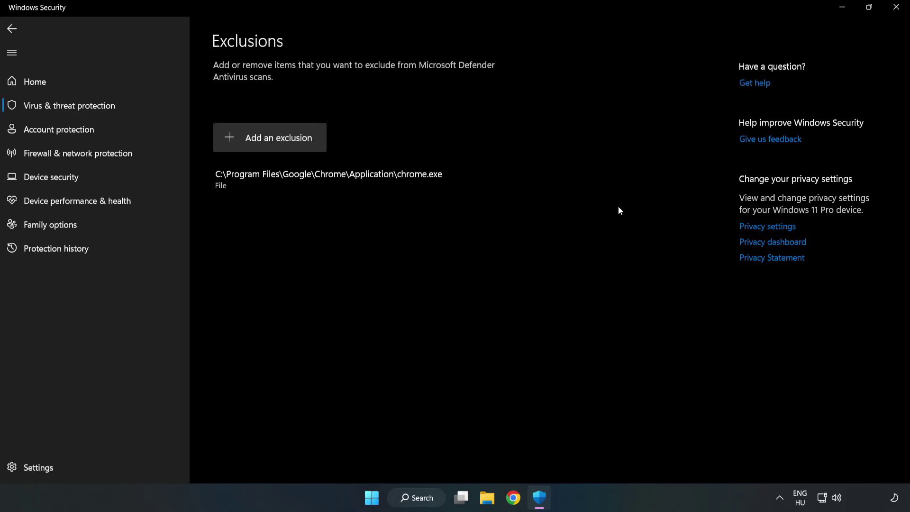
click(896, 9)
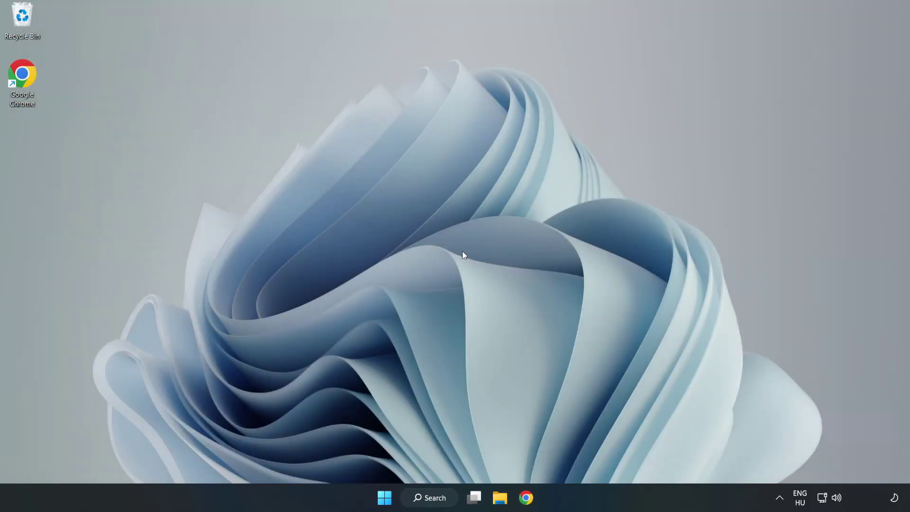
Open the Start menu's power options showing Sleep, Shut down and Restart.
click(384, 497)
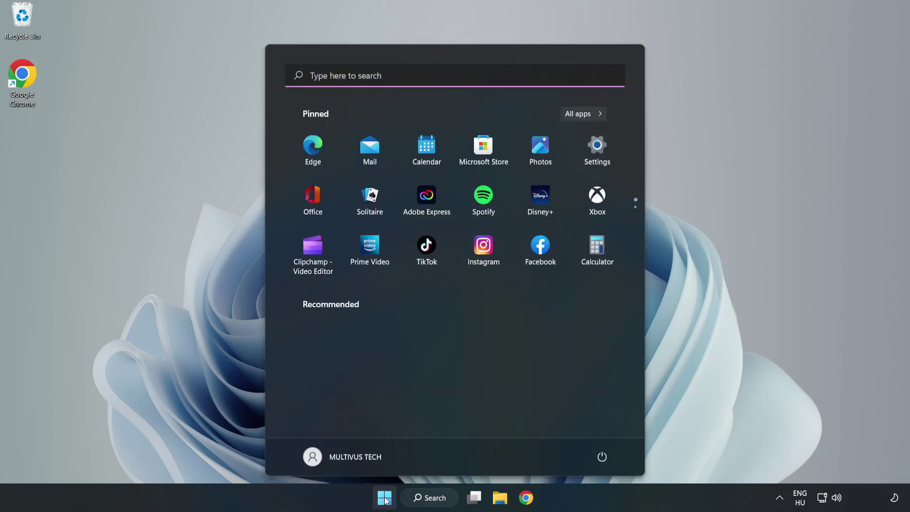
click(603, 456)
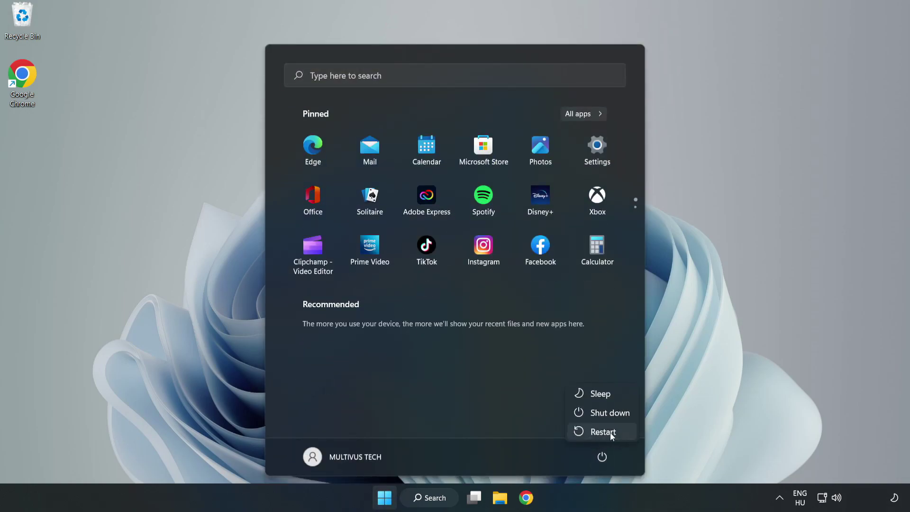